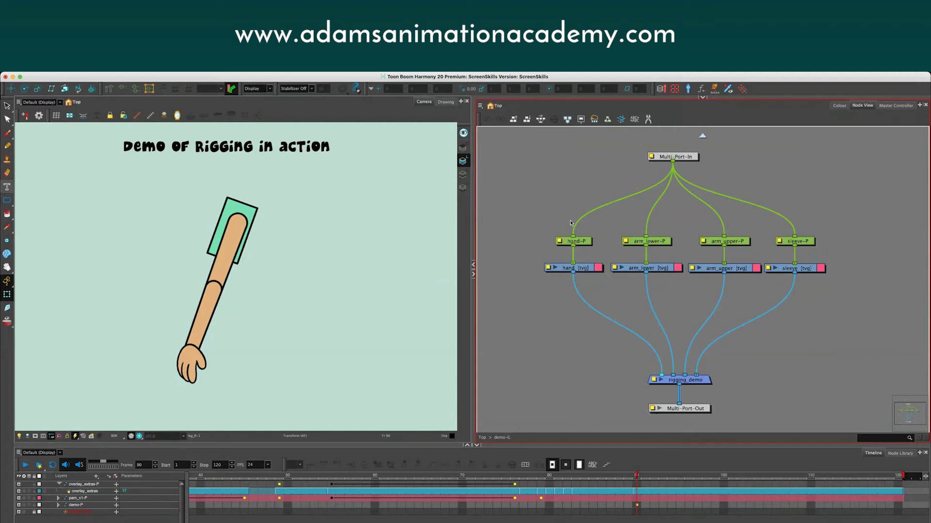
- Try moving and rotating the lower arm on its own, and undo these changes
{"action": "left_click", "coordinate": [197, 328]}
{"action": "scroll", "coordinate": [196, 330], "scroll_direction": "up", "scroll_amount": 1}
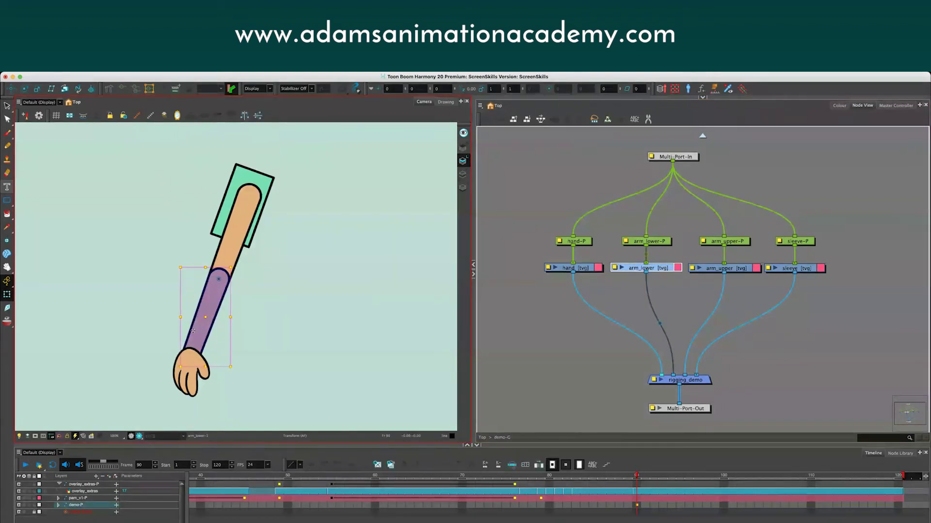
{"action": "scroll", "coordinate": [193, 331], "scroll_direction": "up", "scroll_amount": 1}
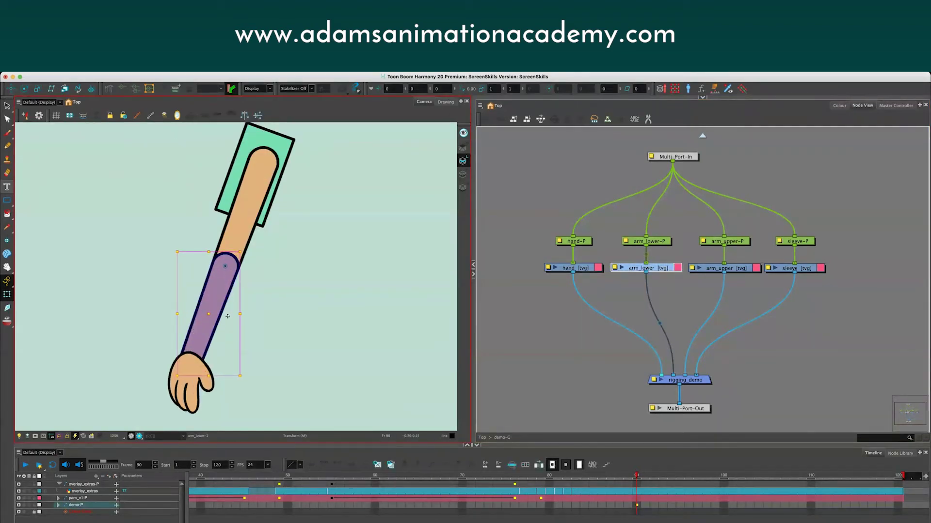
{"action": "left_click_drag", "start_coordinate": [203, 311], "coordinate": [313, 324]}
{"action": "key", "text": "super+z"}
{"action": "key", "text": "super+z"}
{"action": "left_click_drag", "start_coordinate": [173, 252], "coordinate": [220, 308]}
{"action": "key", "text": "super+z"}
- Try moving the green sleeve away from the arm, and undo the move
{"action": "left_click", "coordinate": [230, 186]}
{"action": "left_click_drag", "start_coordinate": [230, 185], "coordinate": [319, 216]}
{"action": "key", "text": "super+z"}
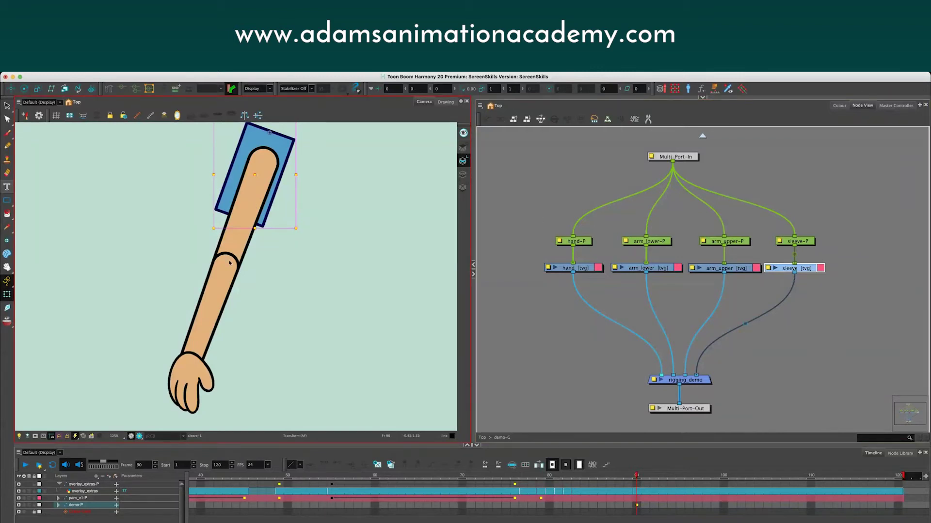
- Reposition the Multi-Port-In node and raise the arm_upper-P peg above the other pegs
{"action": "left_click_drag", "start_coordinate": [592, 193], "coordinate": [581, 238]}
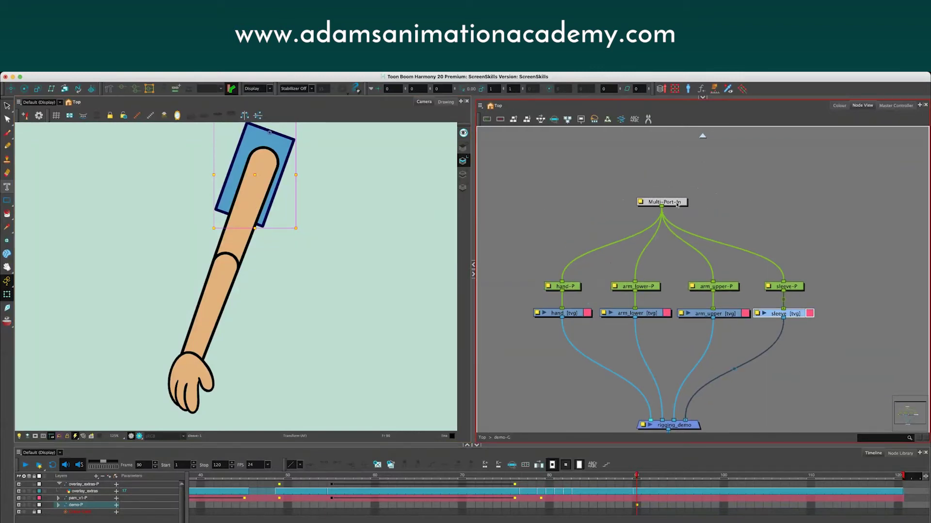
{"action": "left_click_drag", "start_coordinate": [678, 204], "coordinate": [694, 167]}
{"action": "left_click_drag", "start_coordinate": [734, 287], "coordinate": [731, 239]}
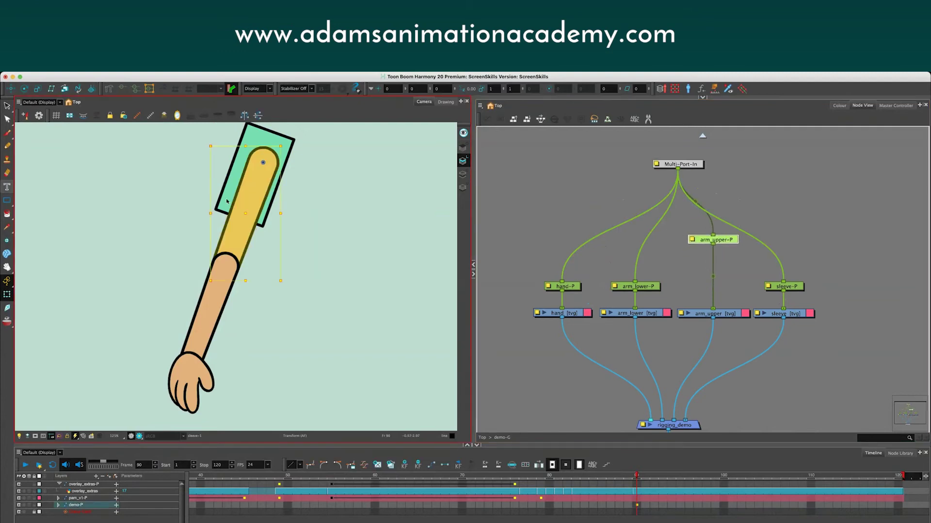
{"action": "mouse_move", "coordinate": [227, 201]}
{"action": "left_mouse_down"}
{"action": "mouse_move", "coordinate": [368, 235]}
{"action": "mouse_move", "coordinate": [218, 212]}
{"action": "left_mouse_up"}
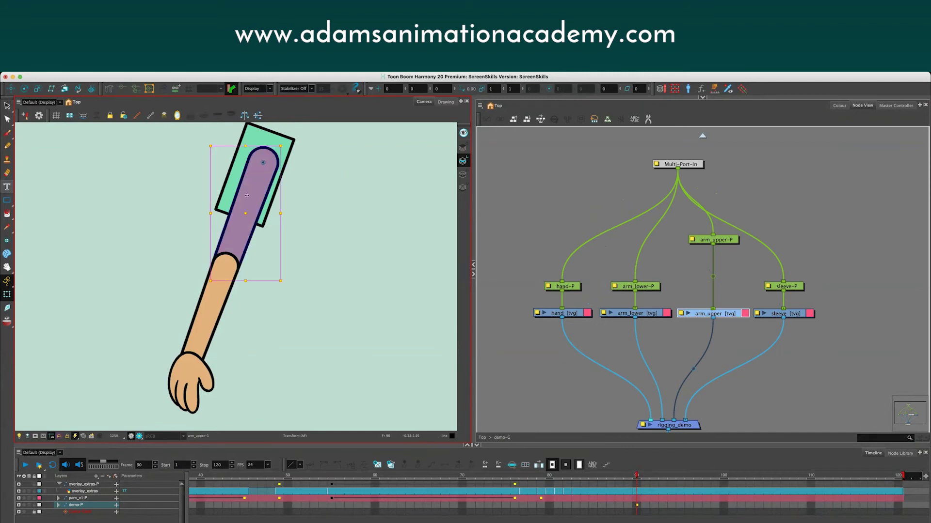
{"action": "left_click_drag", "start_coordinate": [168, 256], "coordinate": [165, 264]}
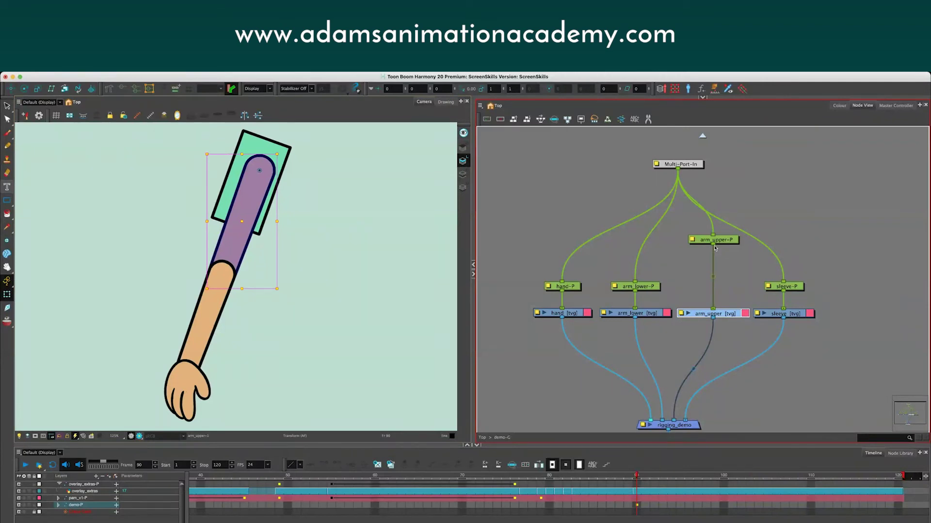
- Parent arm_lower-P to arm_upper-P and hand-P to arm_lower-P, spacing arm_upper-P and Multi-Port-In to show the hierarchy
{"action": "left_click_drag", "start_coordinate": [713, 245], "coordinate": [563, 282]}
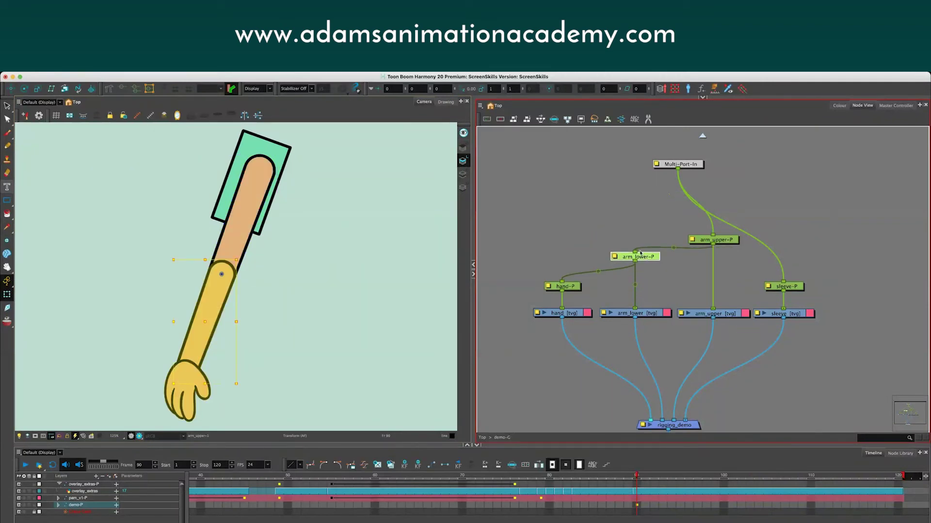
{"action": "left_click_drag", "start_coordinate": [712, 241], "coordinate": [712, 220]}
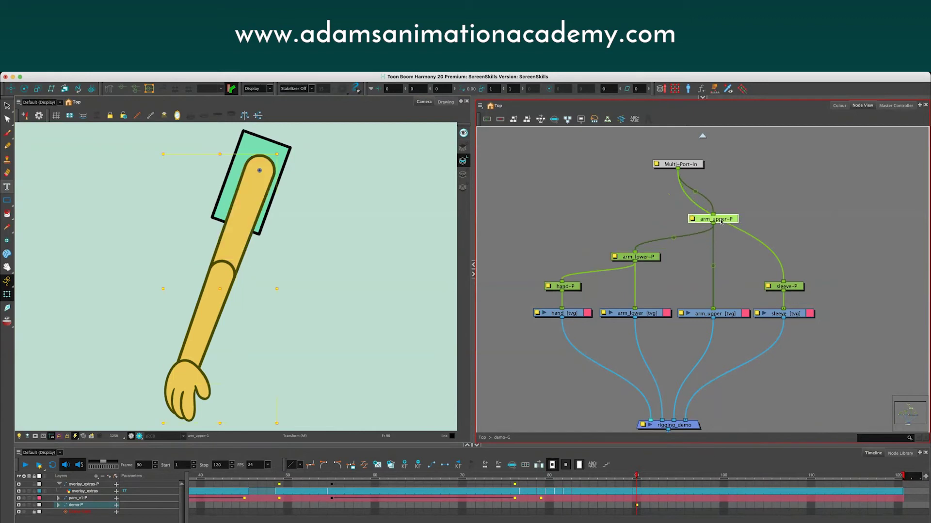
{"action": "left_click", "coordinate": [702, 165]}
{"action": "left_click_drag", "start_coordinate": [701, 165], "coordinate": [781, 160]}
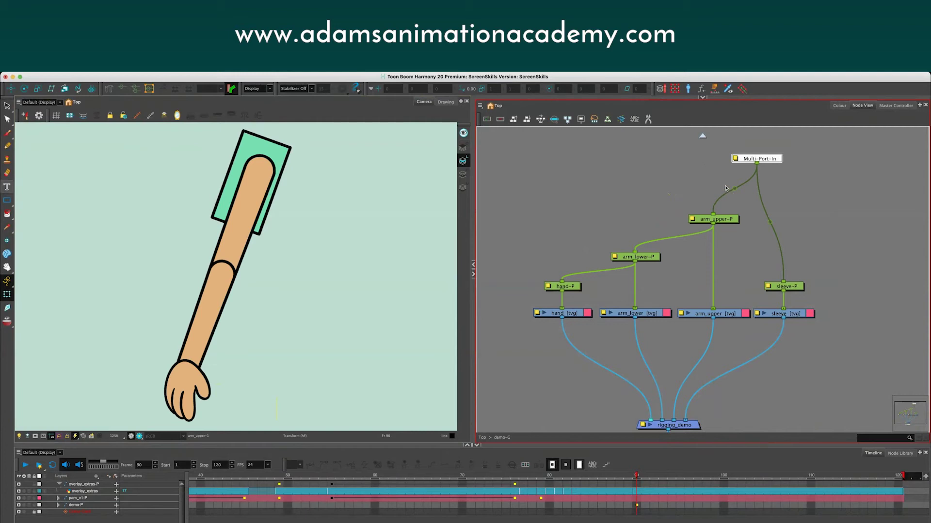
- Connect the sleeve-P peg to arm_upper-P as its parent instead of Multi-Port-In
{"action": "left_click_drag", "start_coordinate": [635, 410], "coordinate": [637, 384]}
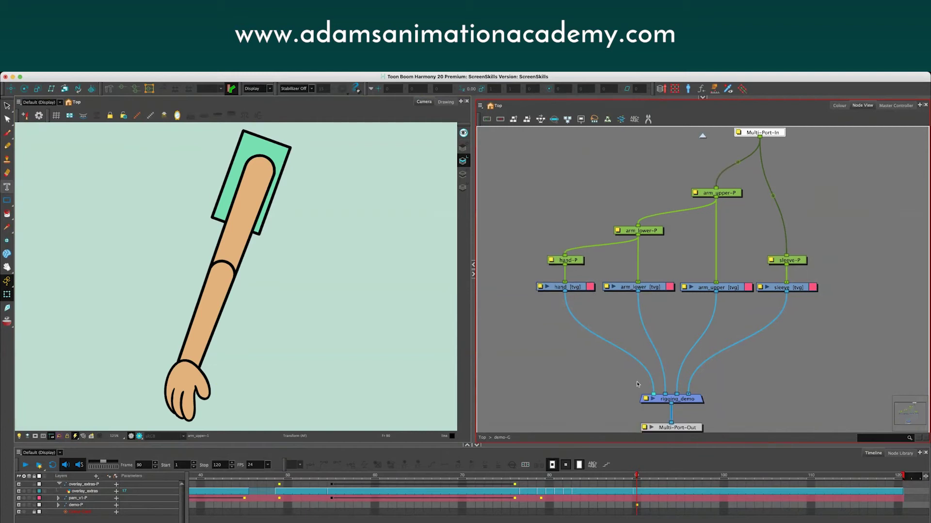
{"action": "left_click", "coordinate": [733, 195]}
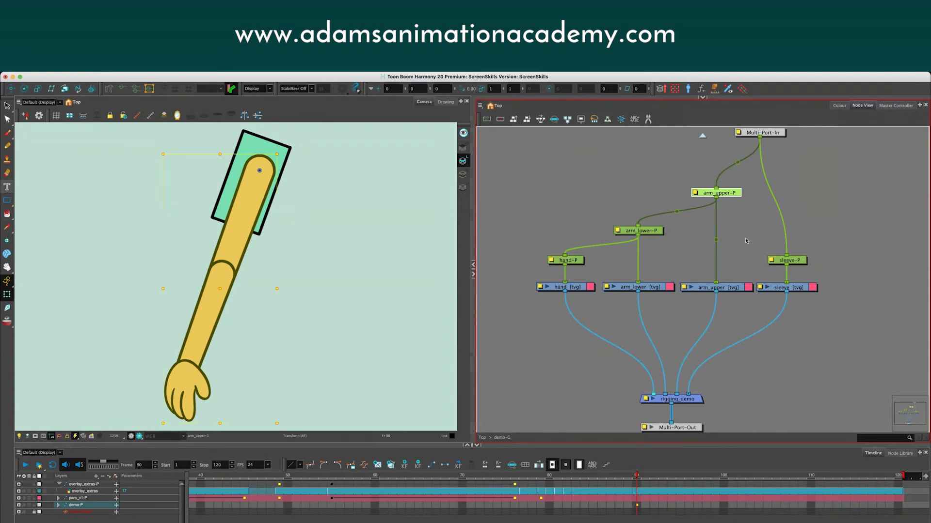
{"action": "left_click_drag", "start_coordinate": [785, 257], "coordinate": [716, 197]}
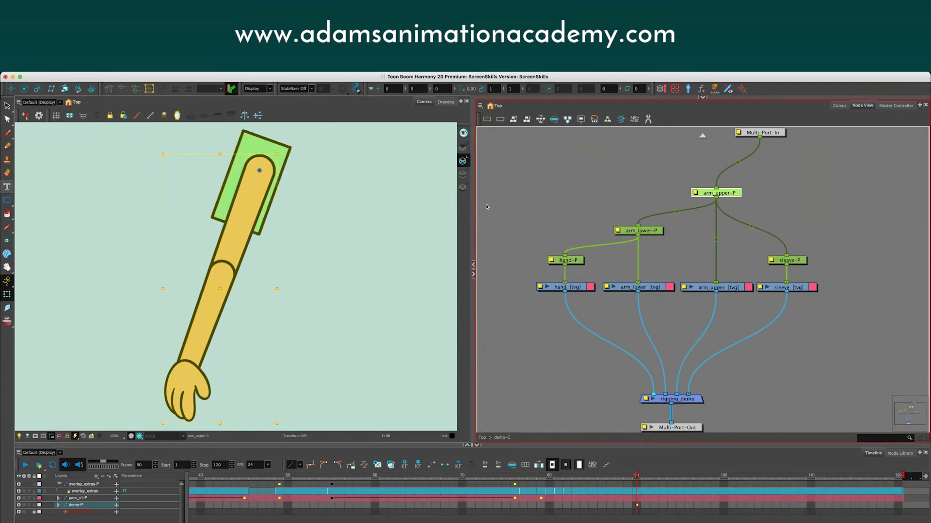
- Test the hierarchy by moving the upper arm slightly sideways together with its child parts
{"action": "left_click", "coordinate": [235, 212]}
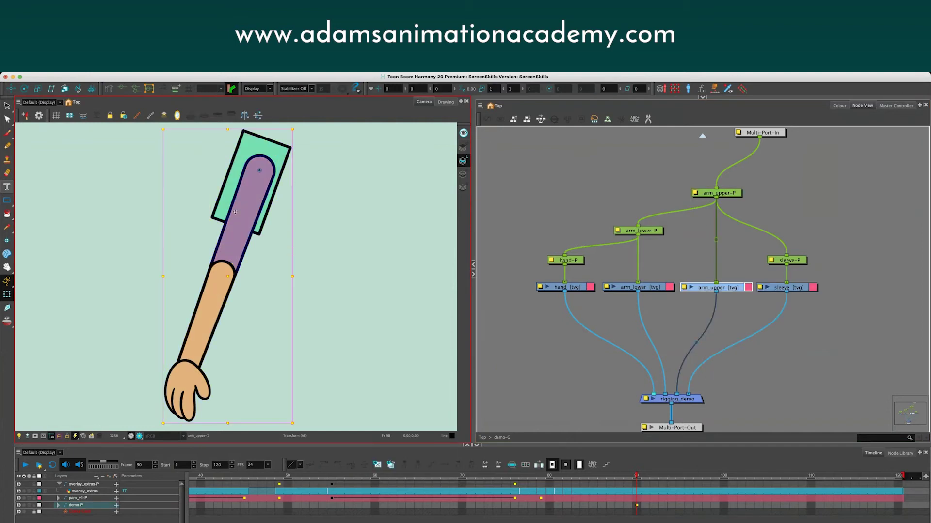
{"action": "key", "text": "Escape"}
{"action": "left_click", "coordinate": [238, 226]}
{"action": "mouse_move", "coordinate": [242, 222]}
{"action": "left_mouse_down"}
{"action": "mouse_move", "coordinate": [254, 236]}
{"action": "mouse_move", "coordinate": [319, 221]}
{"action": "mouse_move", "coordinate": [262, 227]}
{"action": "left_mouse_up"}
- Test bending the lower arm at the elbow and rotating the hand, and undo all the test poses
{"action": "left_click", "coordinate": [243, 274]}
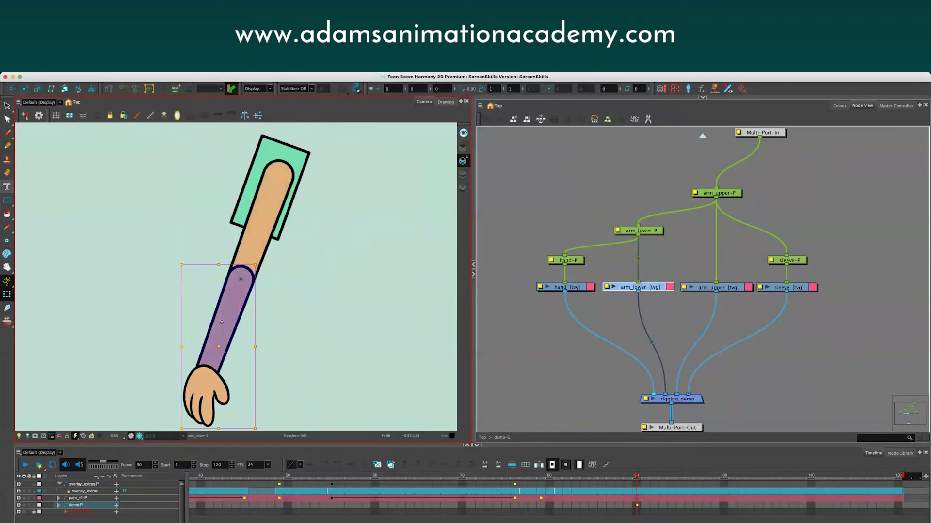
{"action": "left_click_drag", "start_coordinate": [221, 323], "coordinate": [250, 344]}
{"action": "key", "text": "super+z"}
{"action": "left_click", "coordinate": [361, 309]}
{"action": "left_click_drag", "start_coordinate": [361, 308], "coordinate": [377, 353]}
{"action": "key", "text": "super+z"}
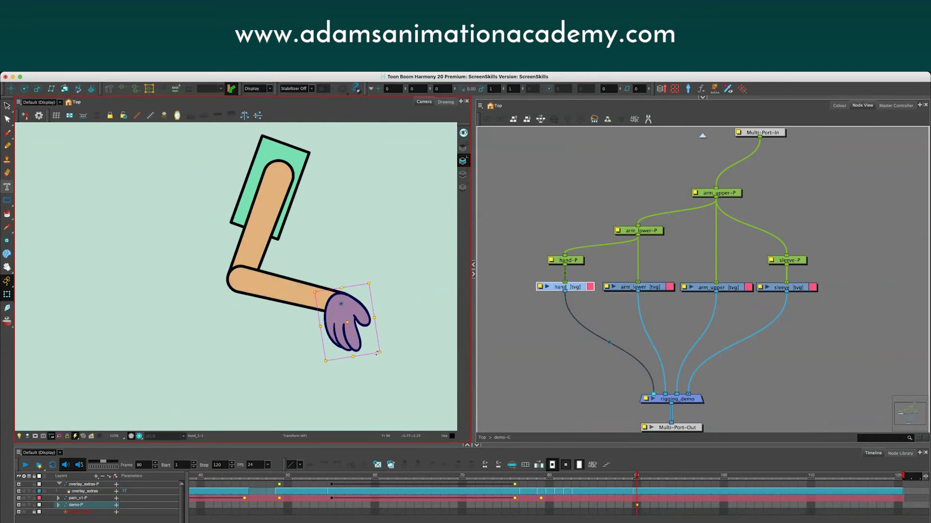
{"action": "key", "text": "super+z"}
{"action": "key", "text": "super+z"}
{"action": "key", "text": "super+z"}
{"action": "key", "text": "super+z"}
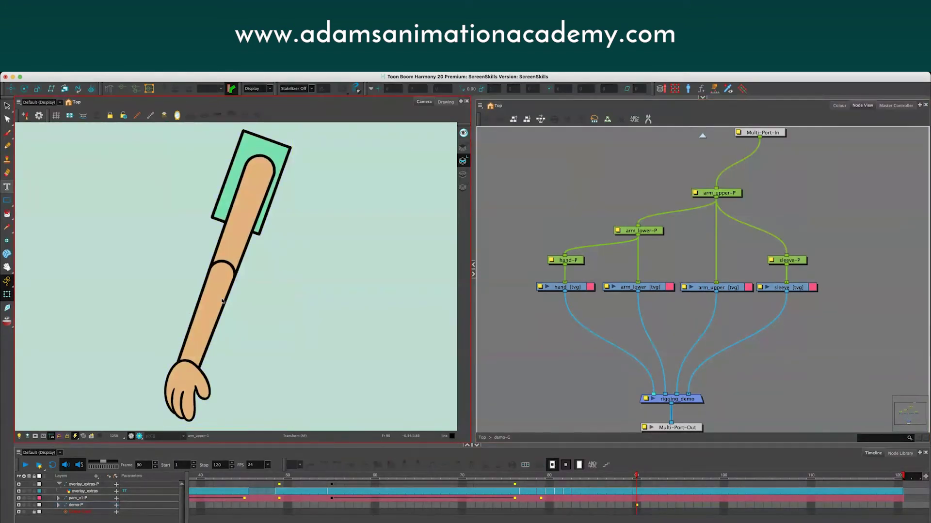
- Add an Auto-Patch node fed by the arm_lower drawing and connect it to the rigging_demo composite ahead of the hand
{"action": "left_click", "coordinate": [595, 375]}
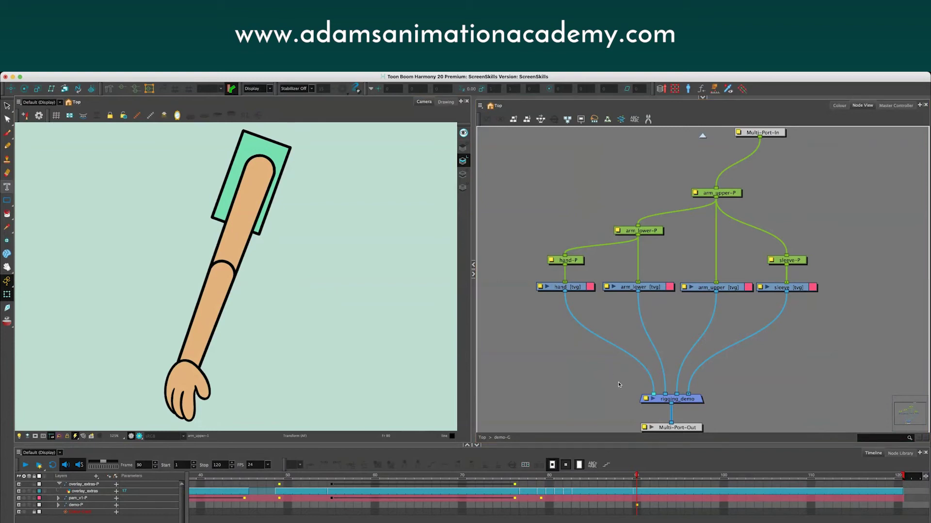
{"action": "key", "text": "super+z"}
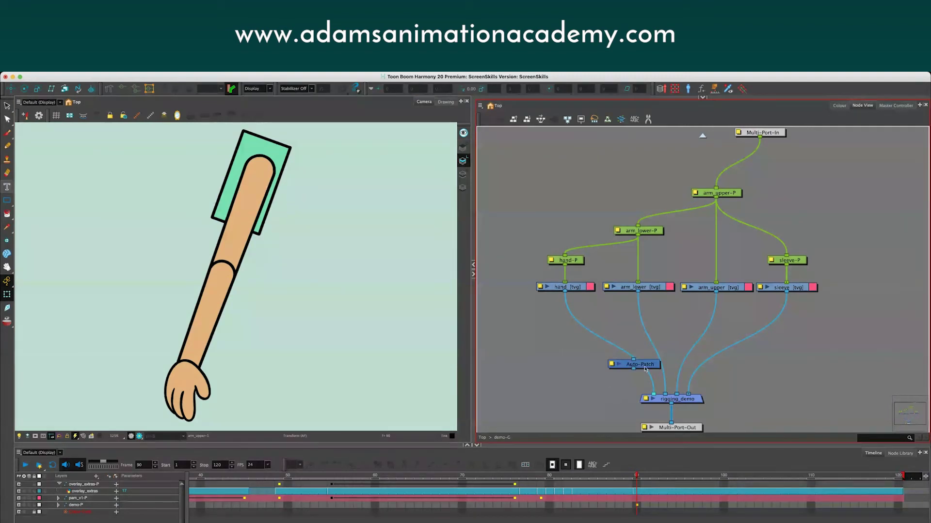
{"action": "left_click_drag", "start_coordinate": [637, 363], "coordinate": [639, 292]}
{"action": "left_click", "coordinate": [631, 287]}
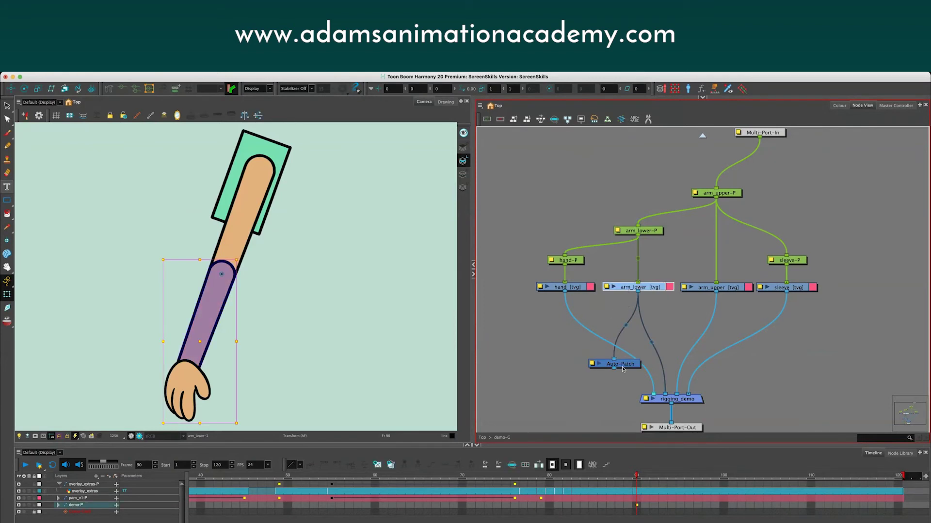
{"action": "left_click_drag", "start_coordinate": [624, 367], "coordinate": [651, 394]}
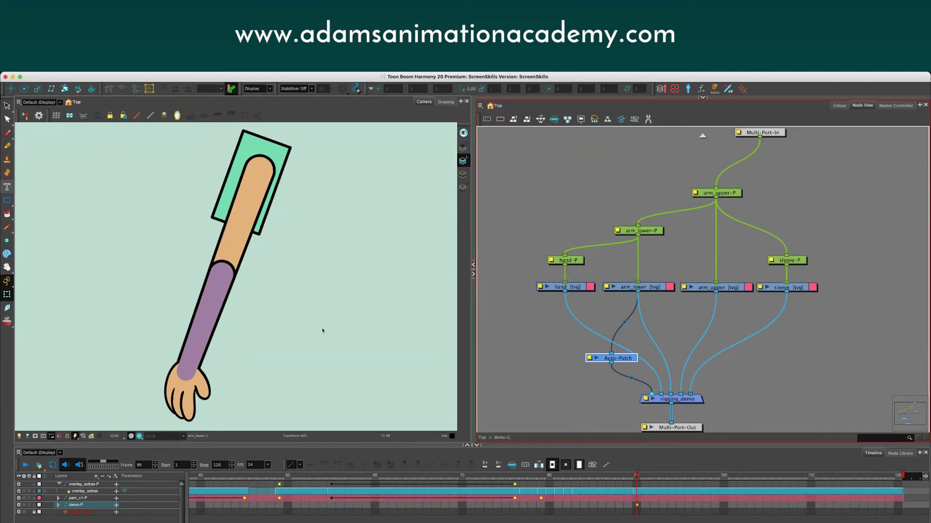
- Try moving the hand sideways at the patched wrist, and undo the move
{"action": "left_click", "coordinate": [165, 359]}
{"action": "left_click", "coordinate": [171, 391]}
{"action": "key", "text": "2"}
{"action": "key", "text": "2"}
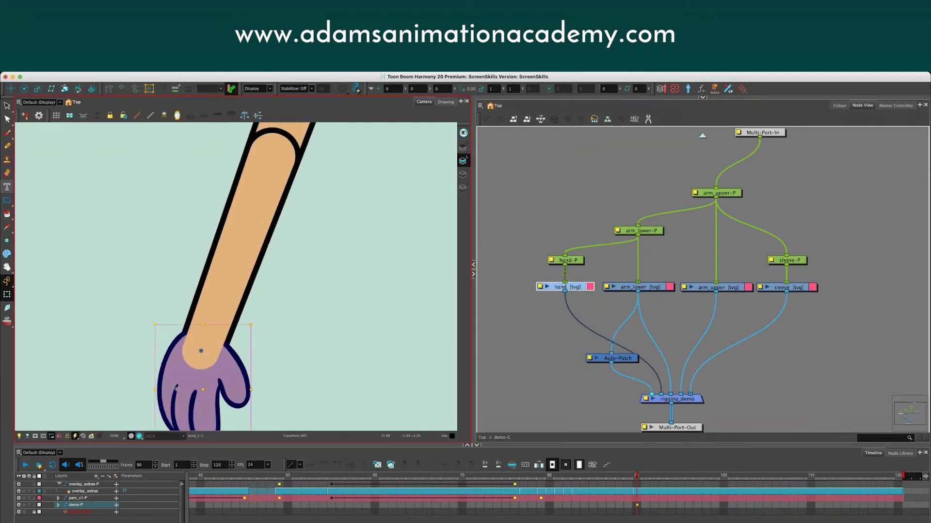
{"action": "mouse_move", "coordinate": [172, 391]}
{"action": "left_mouse_down"}
{"action": "mouse_move", "coordinate": [222, 401]}
{"action": "mouse_move", "coordinate": [156, 395]}
{"action": "left_mouse_up"}
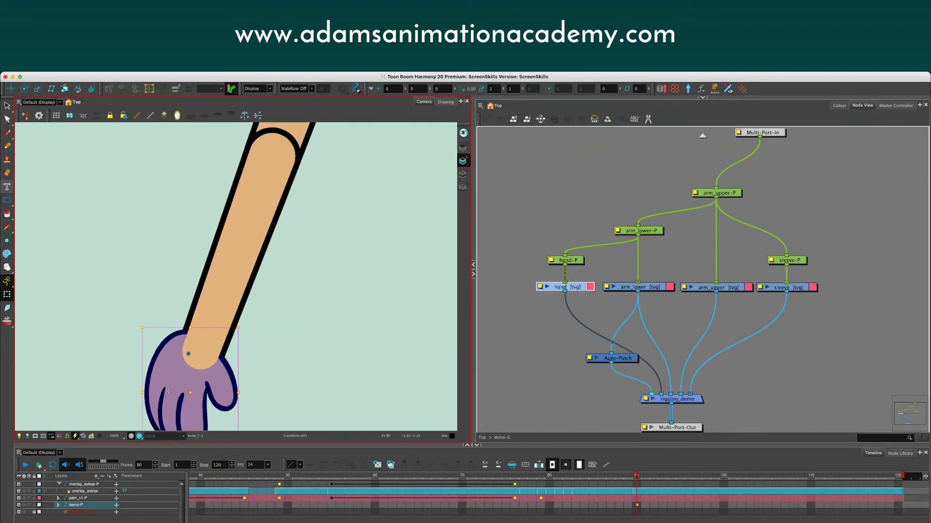
{"action": "key", "text": "super+z"}
- Rotate the hand around the wrist to check the patched joint within the whole arm
{"action": "left_click_drag", "start_coordinate": [149, 322], "coordinate": [168, 234]}
{"action": "key", "text": "Escape"}
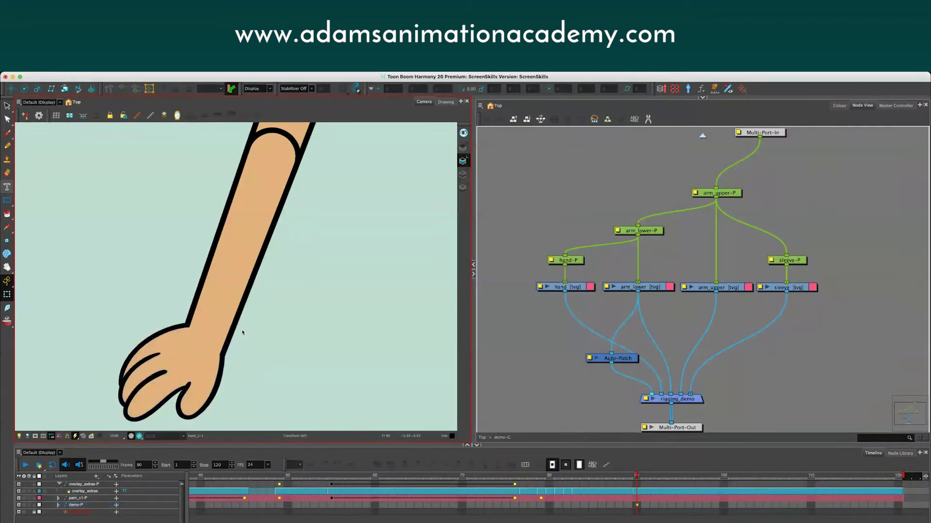
{"action": "scroll", "coordinate": [272, 305], "scroll_direction": "down", "scroll_amount": 4}
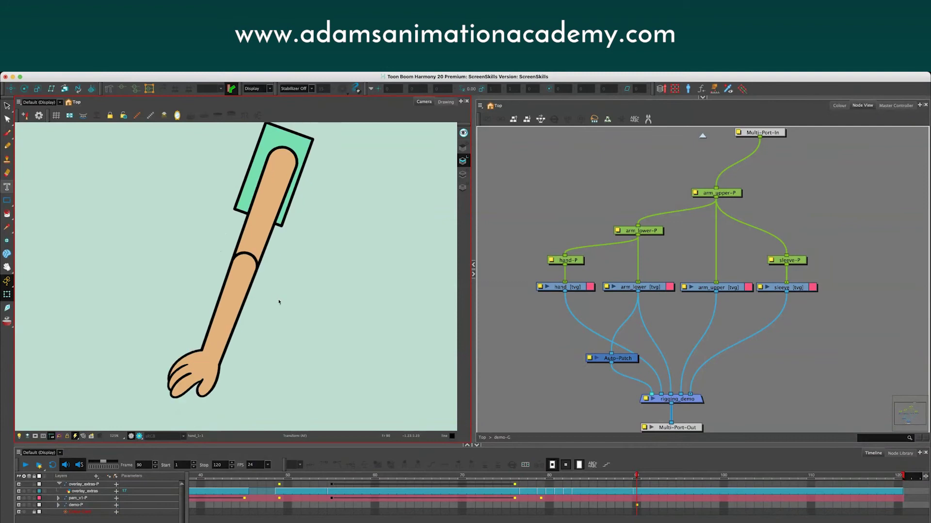
{"action": "scroll", "coordinate": [278, 300], "scroll_direction": "down", "scroll_amount": 2}
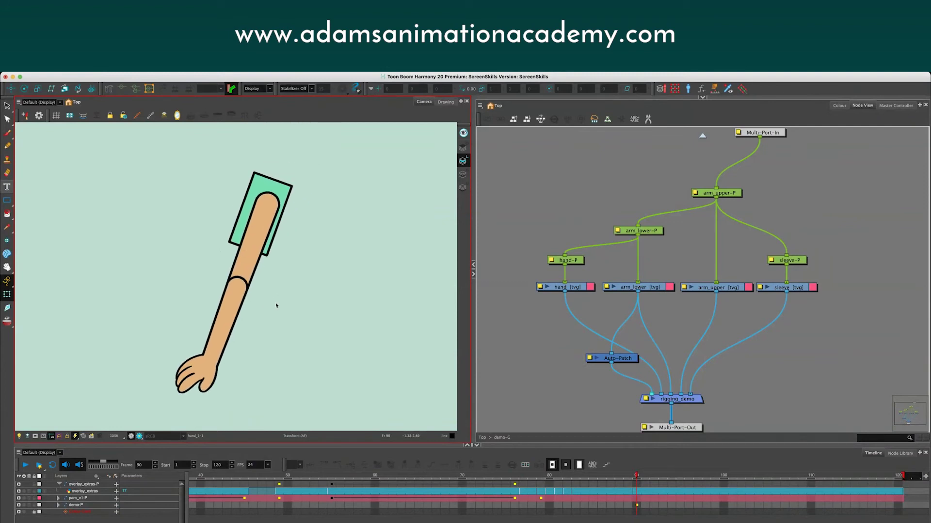
{"action": "scroll", "coordinate": [276, 306], "scroll_direction": "up", "scroll_amount": 1}
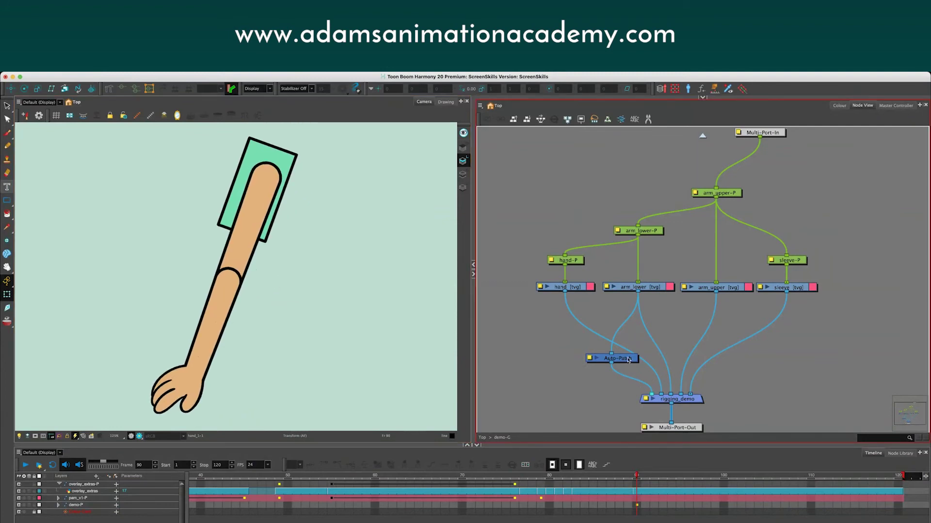
- Duplicate the Auto-Patch node, feed it from the arm_upper drawing, and connect it to rigging_demo ahead of the lower arm
{"action": "left_click", "coordinate": [629, 360]}
{"action": "key", "text": "super+d"}
{"action": "left_click_drag", "start_coordinate": [671, 368], "coordinate": [709, 319]}
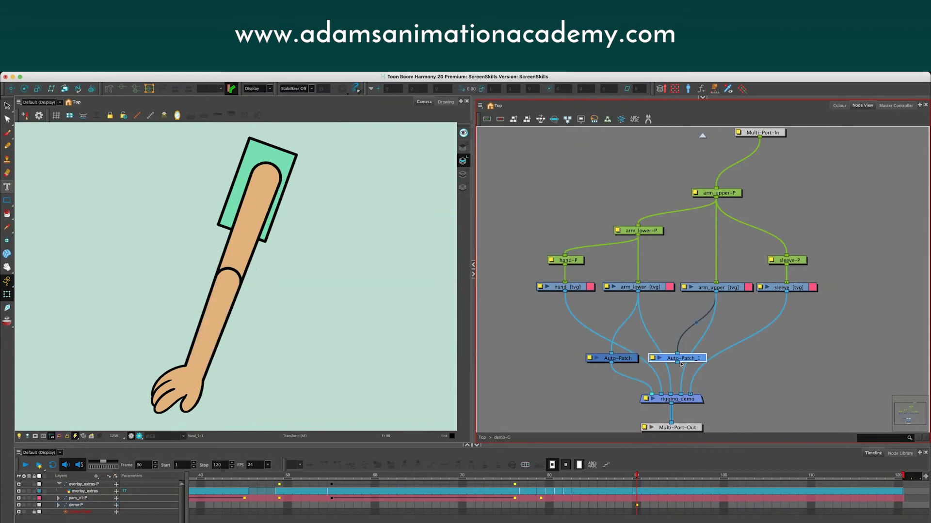
{"action": "left_click_drag", "start_coordinate": [678, 363], "coordinate": [667, 394]}
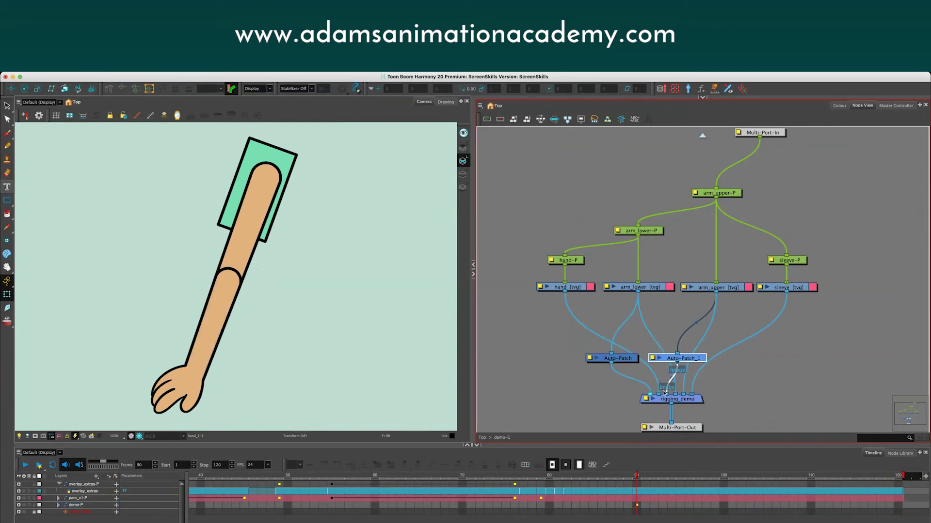
{"action": "left_click", "coordinate": [597, 372]}
- Test the patched elbow by bending the lower arm to a near right angle, and undo the pose
{"action": "left_click", "coordinate": [207, 296]}
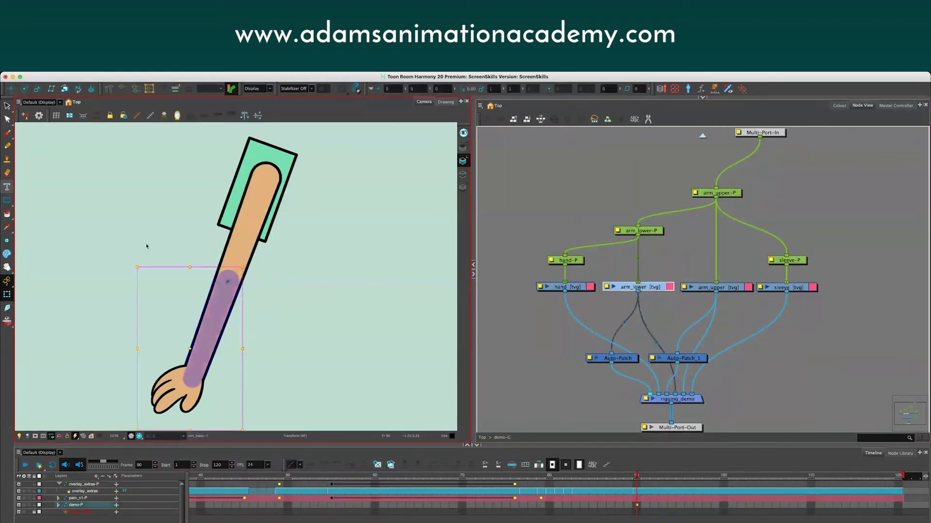
{"action": "left_click_drag", "start_coordinate": [131, 266], "coordinate": [219, 345]}
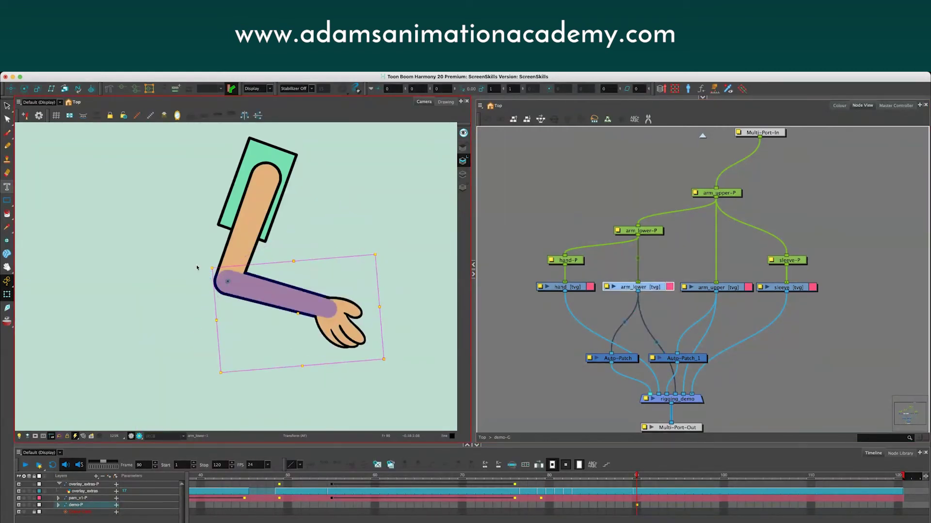
{"action": "left_click", "coordinate": [198, 268]}
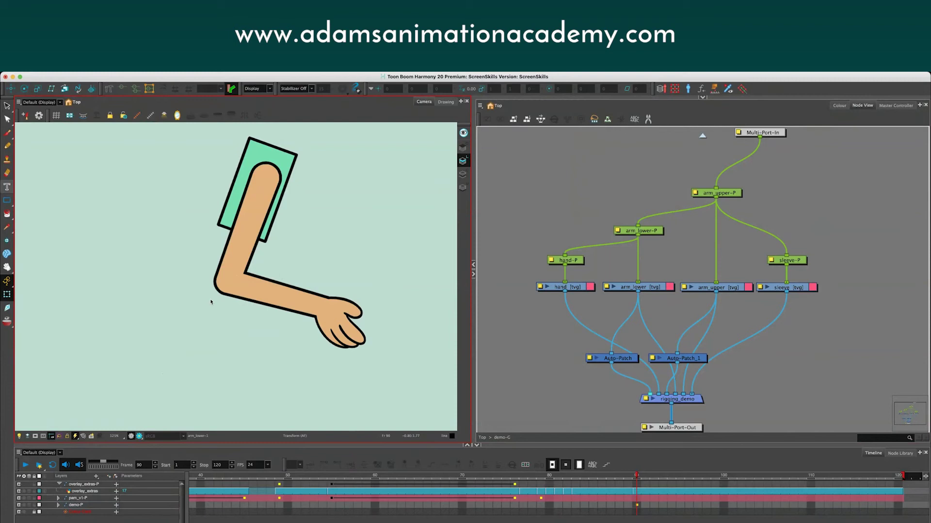
{"action": "key", "text": "super+z"}
{"action": "key", "text": "super+z"}
{"action": "key", "text": "super+z"}
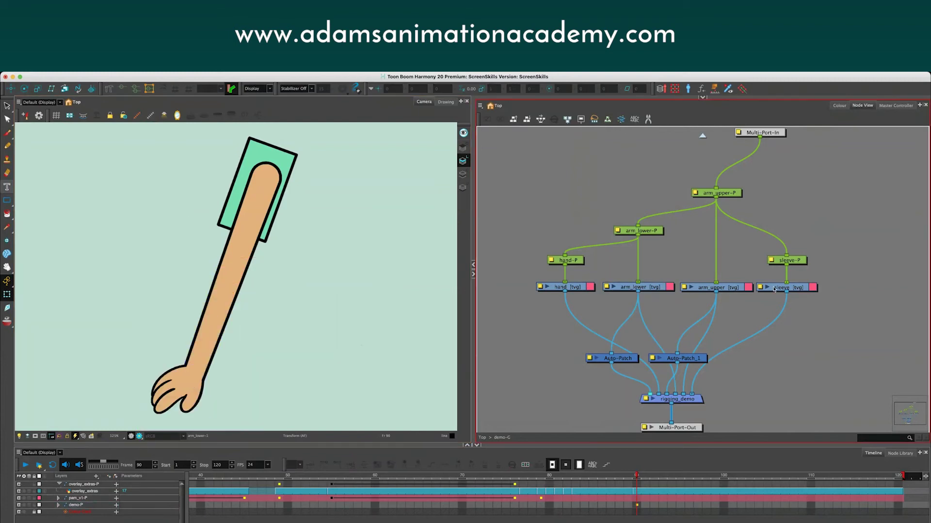
- Reconnect the sleeve drawing to rigging_demo ahead of the arm drawings so the sleeve renders in front of the arm
{"action": "left_click", "coordinate": [259, 156]}
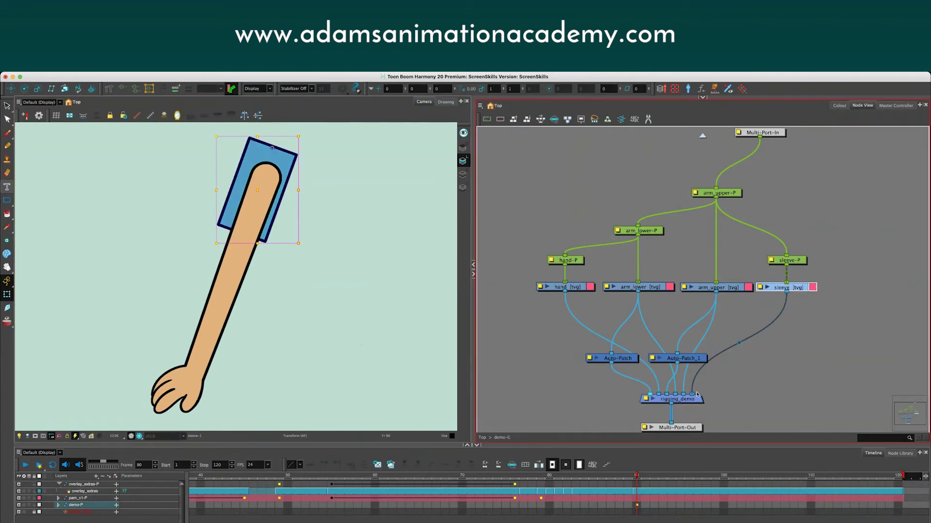
{"action": "left_click_drag", "start_coordinate": [693, 402], "coordinate": [699, 429]}
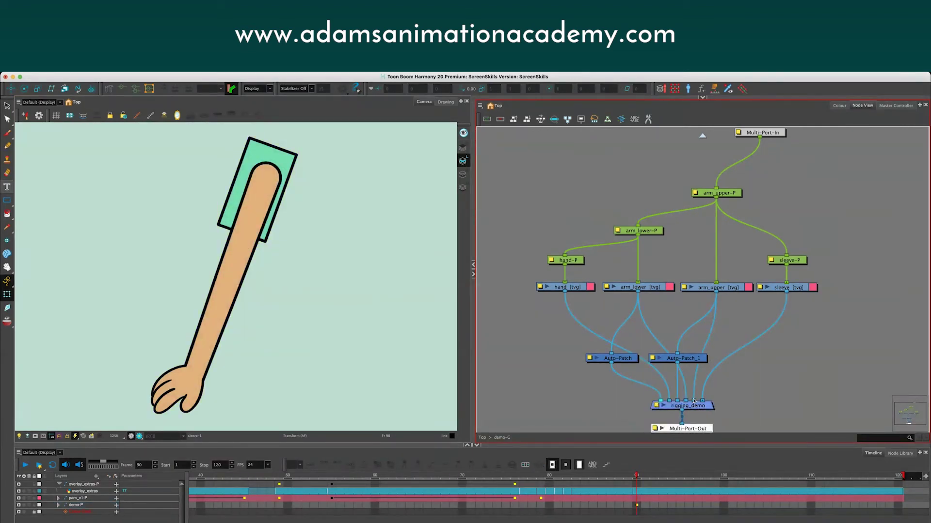
{"action": "left_click_drag", "start_coordinate": [702, 402], "coordinate": [678, 402]}
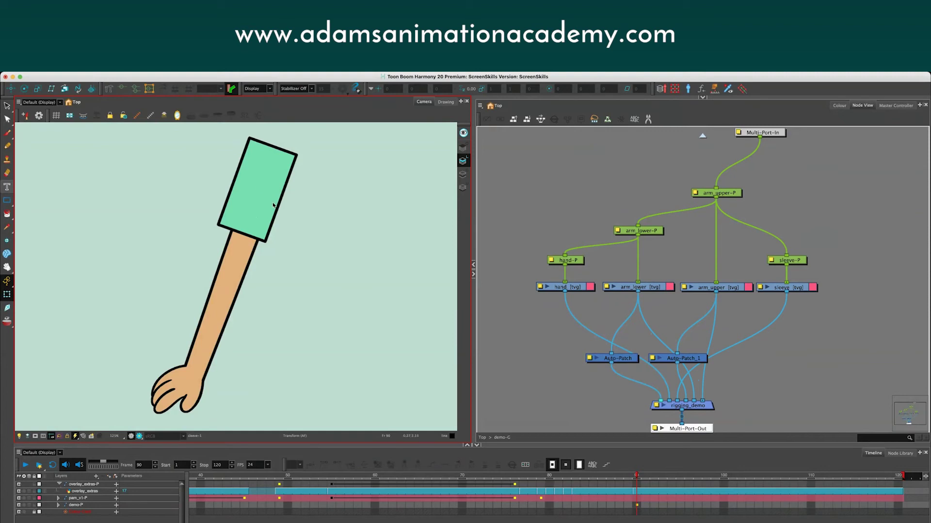
- Add a Cutter node and insert it on the connection between the sleeve drawing and rigging_demo
{"action": "left_click", "coordinate": [753, 356]}
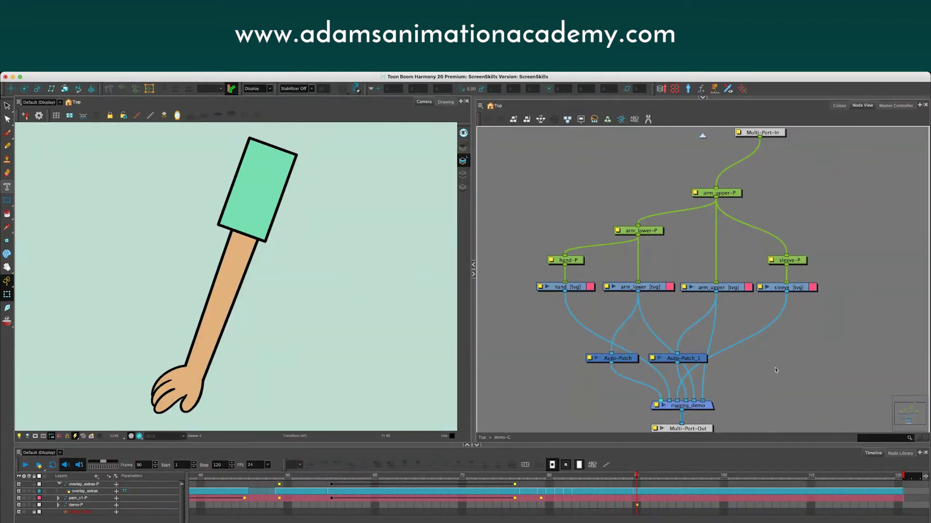
{"action": "key", "text": "Return"}
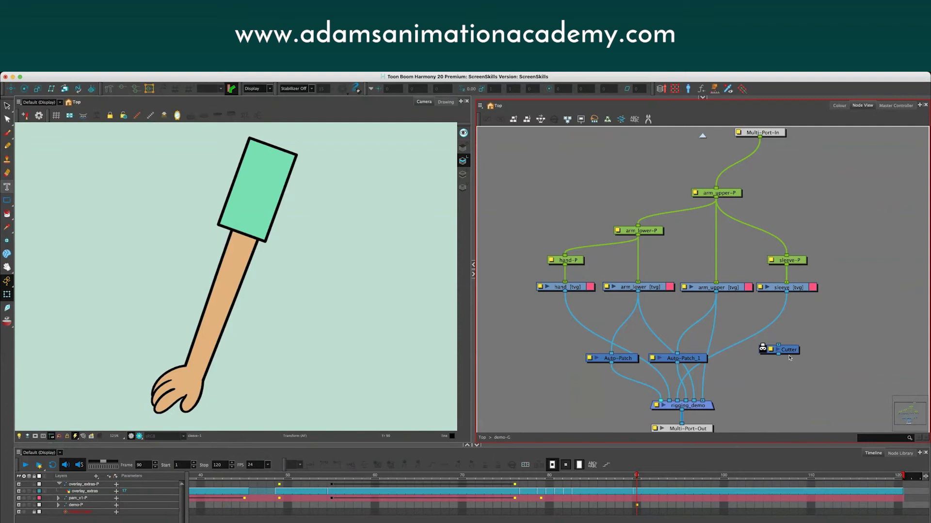
{"action": "mouse_move", "coordinate": [793, 350]}
{"action": "left_mouse_down"}
{"action": "mouse_move", "coordinate": [772, 338]}
{"action": "mouse_move", "coordinate": [804, 360]}
{"action": "left_mouse_up"}
{"action": "left_click", "coordinate": [710, 323]}
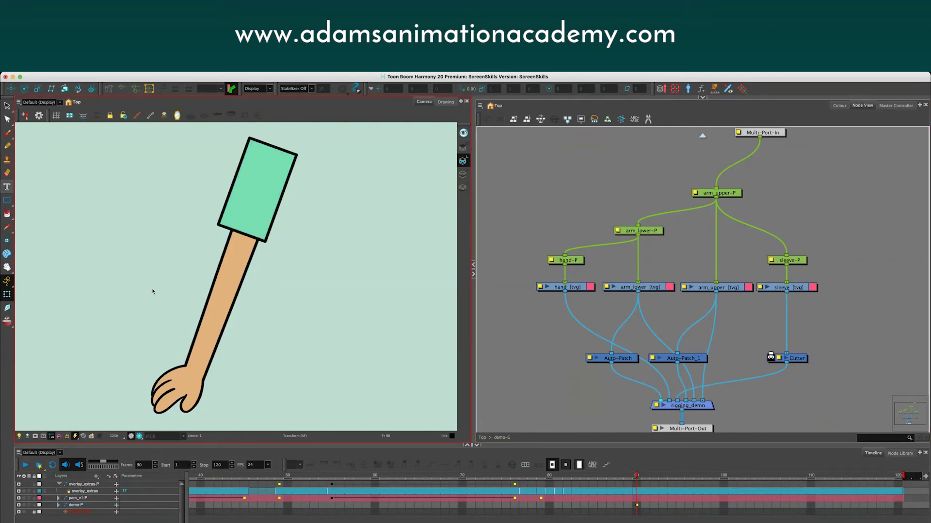
- Inspect the arm_upper drawing on its own, switching between its Line Art and Colour Art layers, and return to the camera view
{"action": "left_click", "coordinate": [231, 267]}
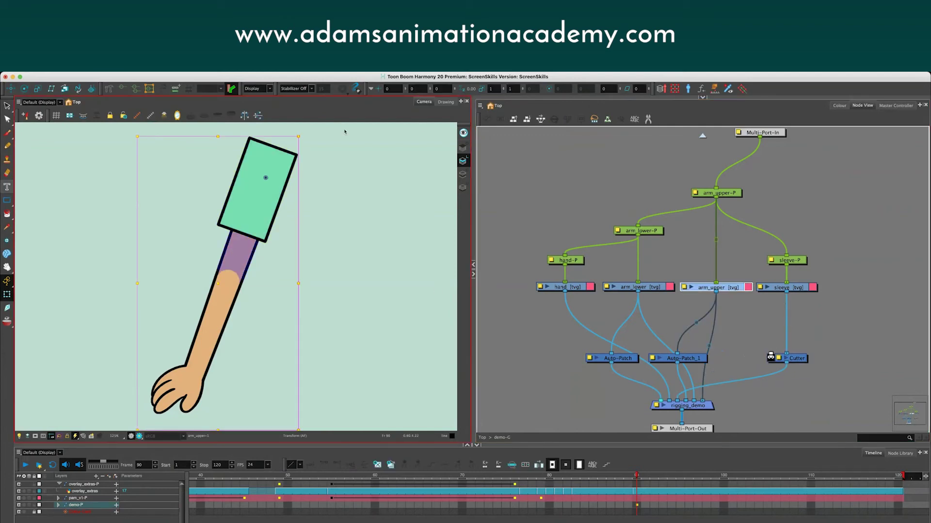
{"action": "left_click", "coordinate": [445, 102]}
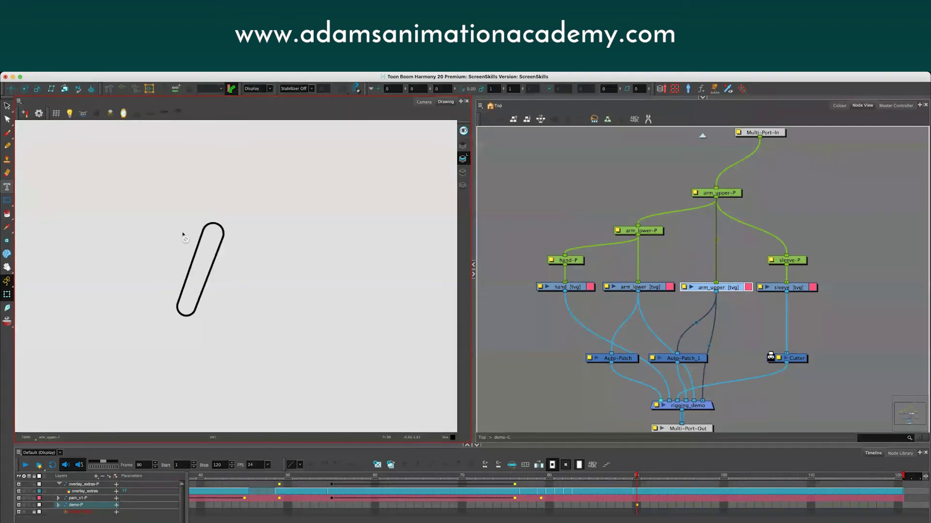
{"action": "scroll", "coordinate": [184, 238], "scroll_direction": "up", "scroll_amount": 2}
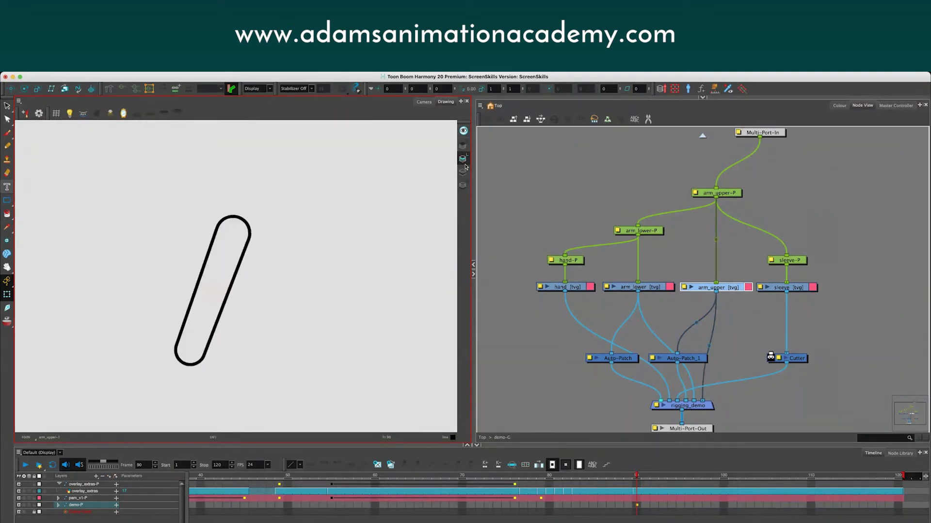
{"action": "left_click", "coordinate": [463, 173]}
{"action": "left_click", "coordinate": [462, 159]}
{"action": "left_click", "coordinate": [463, 172]}
{"action": "left_click", "coordinate": [463, 159]}
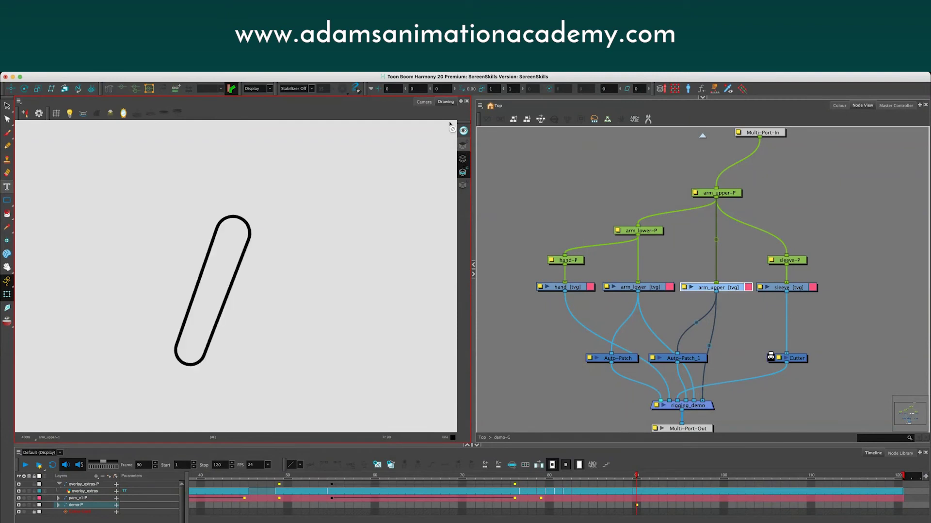
{"action": "left_click", "coordinate": [423, 102]}
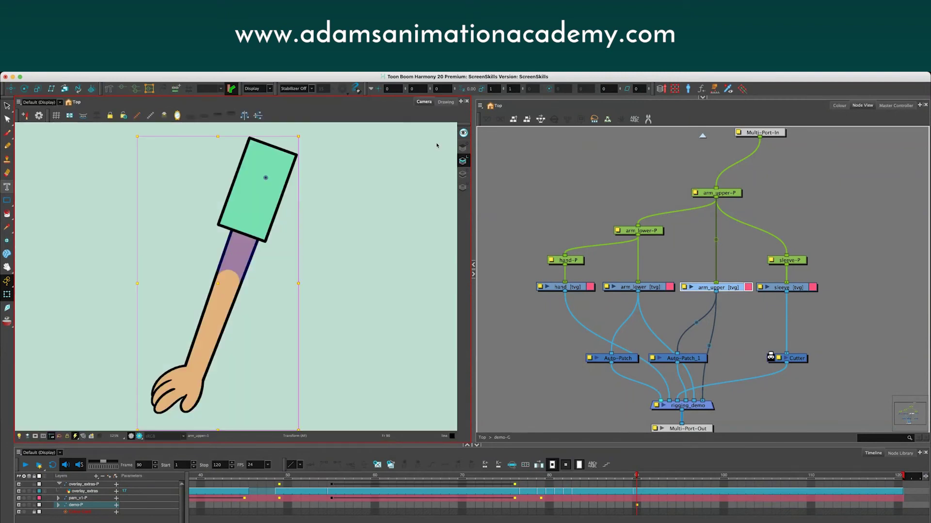
- Add a Colour-Art node fed from arm_upper, connect it to the Cutter's matte port, and invert the Cutter
{"action": "left_click", "coordinate": [511, 179]}
{"action": "left_click_drag", "start_coordinate": [556, 215], "coordinate": [553, 213]}
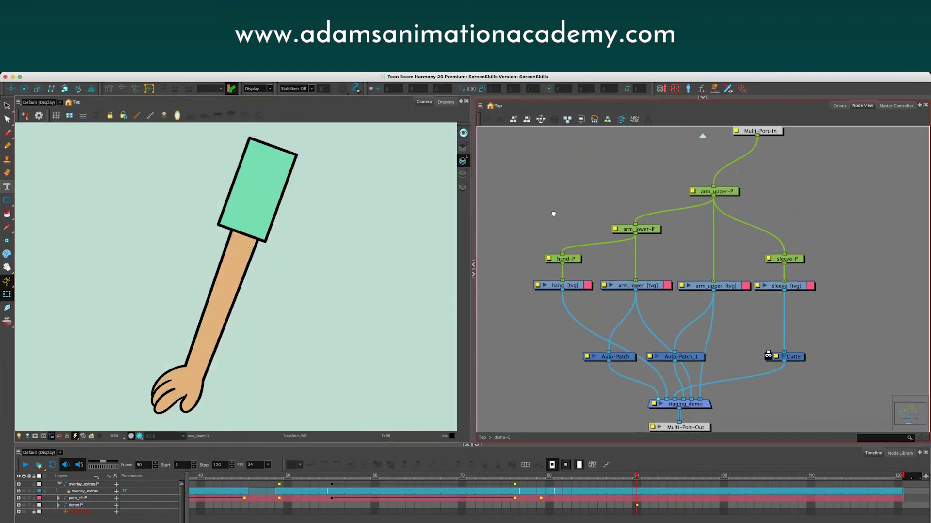
{"action": "left_click_drag", "start_coordinate": [758, 131], "coordinate": [744, 151]}
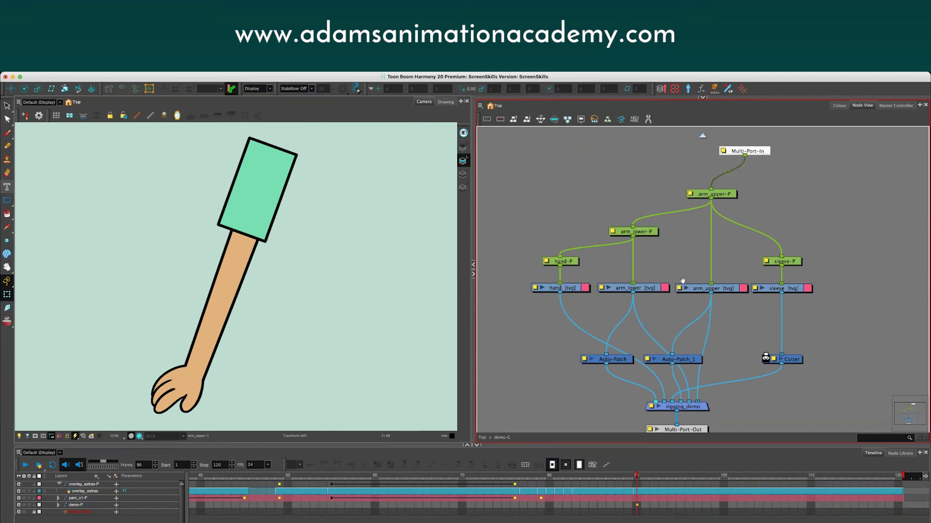
{"action": "left_click_drag", "start_coordinate": [682, 281], "coordinate": [677, 262]}
{"action": "left_click", "coordinate": [730, 312]}
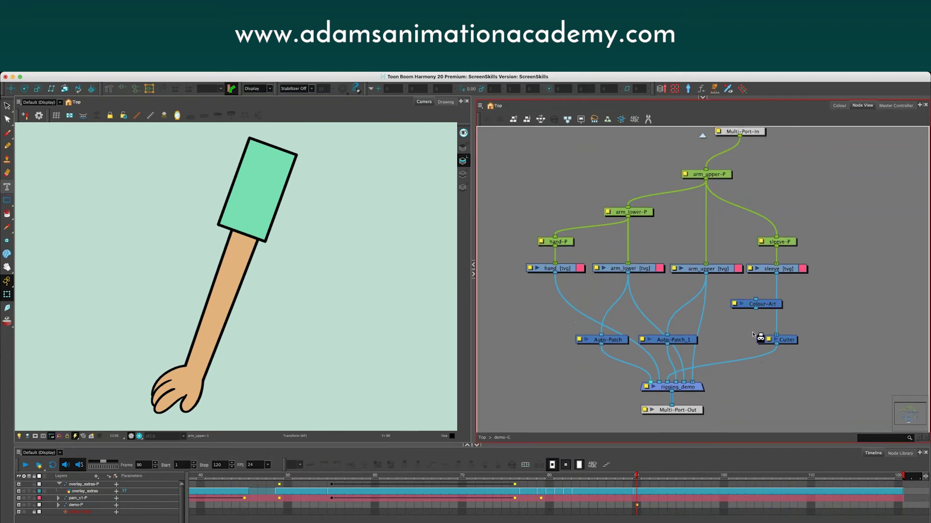
{"action": "left_click_drag", "start_coordinate": [767, 305], "coordinate": [706, 274]}
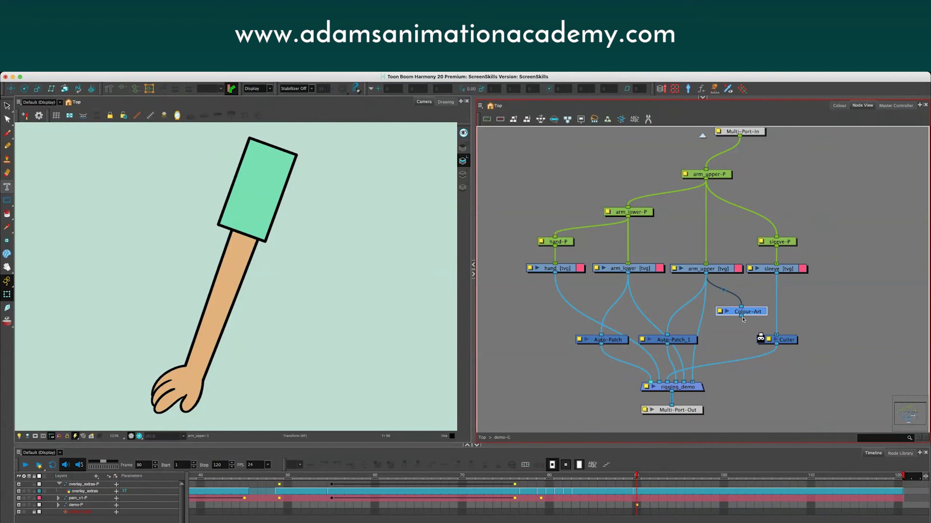
{"action": "left_click_drag", "start_coordinate": [742, 318], "coordinate": [760, 336]}
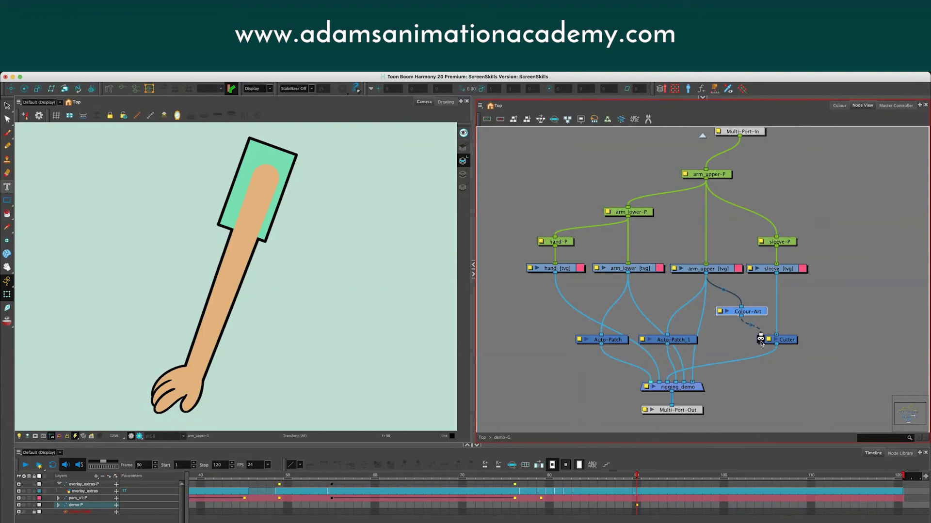
- Try moving the sleeve on the arm to check how the Cutter clips it
{"action": "left_click", "coordinate": [264, 214]}
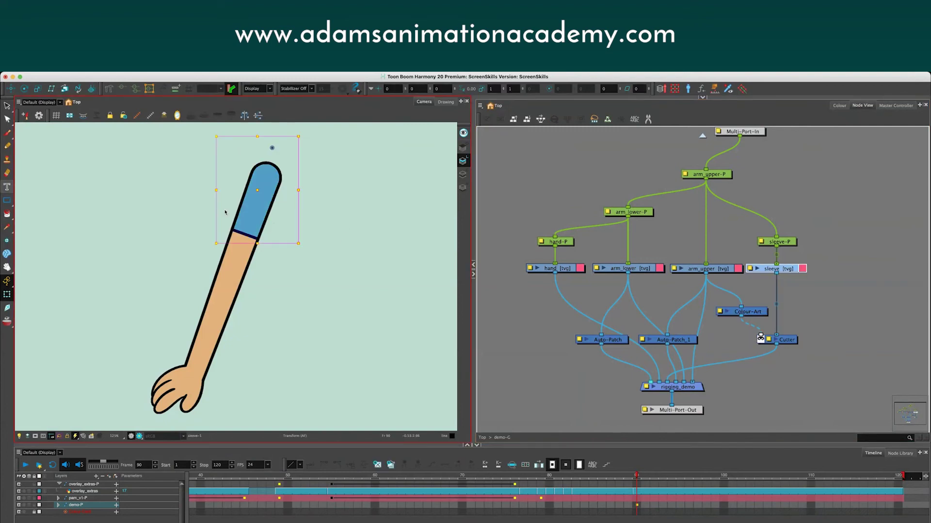
{"action": "mouse_move", "coordinate": [252, 208]}
{"action": "left_mouse_down"}
{"action": "mouse_move", "coordinate": [241, 207]}
{"action": "mouse_move", "coordinate": [262, 220]}
{"action": "mouse_move", "coordinate": [234, 199]}
{"action": "mouse_move", "coordinate": [282, 216]}
{"action": "mouse_move", "coordinate": [257, 202]}
{"action": "left_mouse_up"}
{"action": "key", "text": "space"}
{"action": "left_click_drag", "start_coordinate": [176, 209], "coordinate": [173, 216]}
{"action": "left_click", "coordinate": [646, 234]}
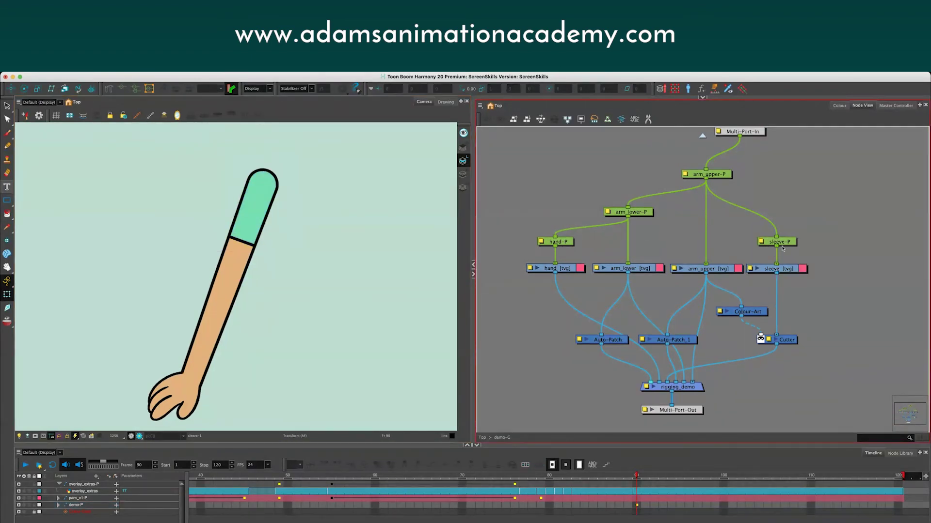
- Raise sleeve-P to make room and add an envelope deformer to the sleeve drawing, placed between the peg and the drawing
{"action": "left_click_drag", "start_coordinate": [781, 248], "coordinate": [781, 219]}
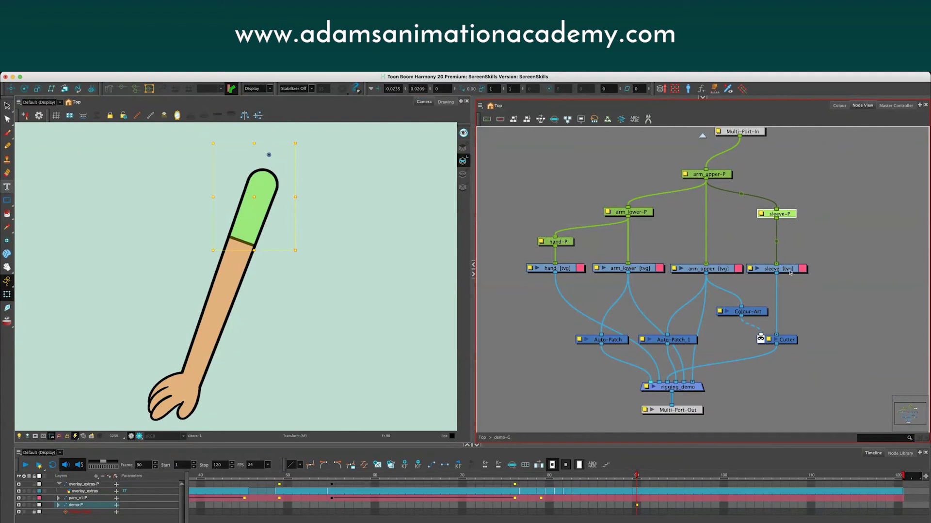
{"action": "left_click", "coordinate": [789, 270]}
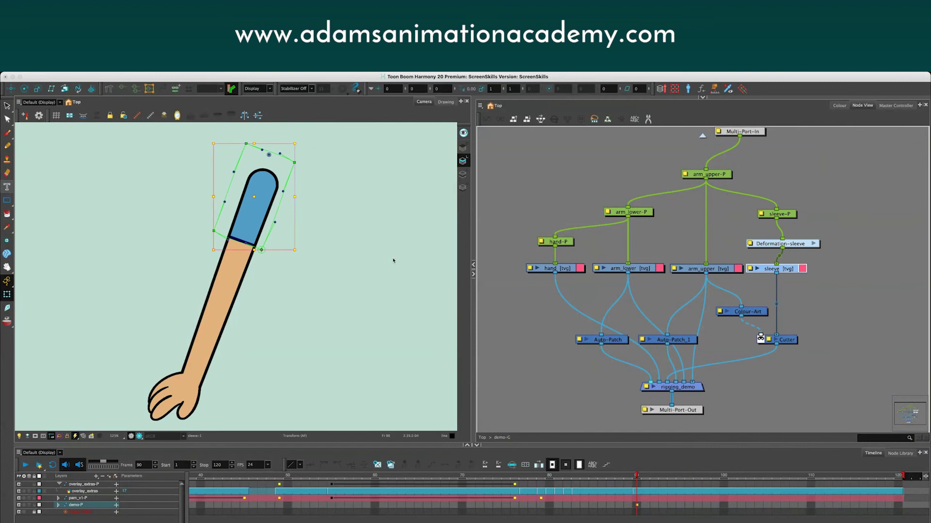
{"action": "left_click_drag", "start_coordinate": [768, 248], "coordinate": [762, 242]}
- Show the sleeve deformer's controls and bend the sleeve's lower hem into an upward curve
{"action": "key", "text": "2"}
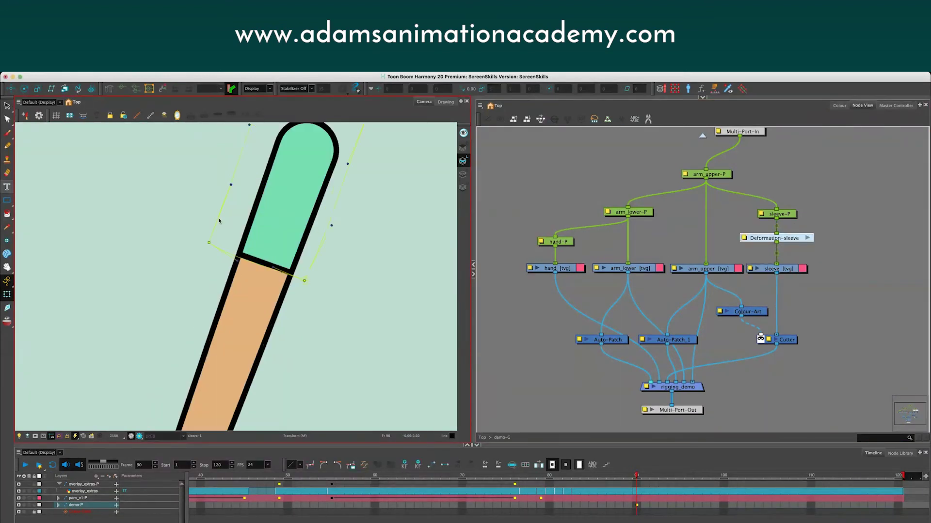
{"action": "left_click", "coordinate": [223, 266]}
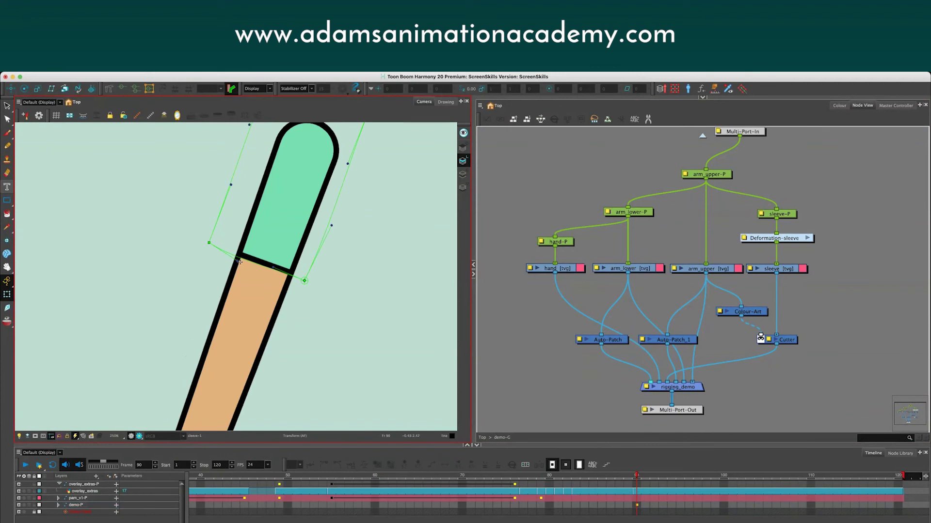
{"action": "left_click_drag", "start_coordinate": [241, 263], "coordinate": [277, 267]}
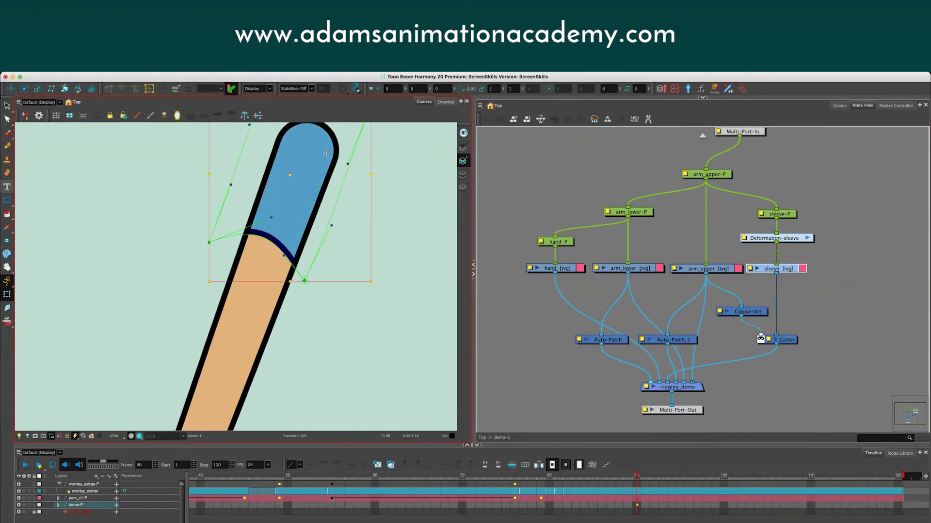
- Inspect the sleeve drawing's Line Art and Colour Art layers, and return to the camera view
{"action": "left_click", "coordinate": [447, 104]}
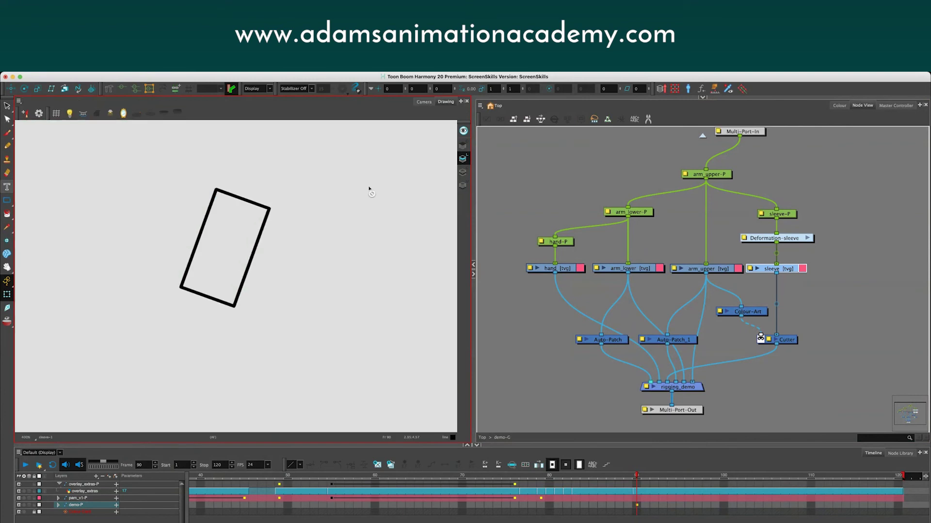
{"action": "left_click", "coordinate": [462, 170]}
{"action": "left_click", "coordinate": [462, 170]}
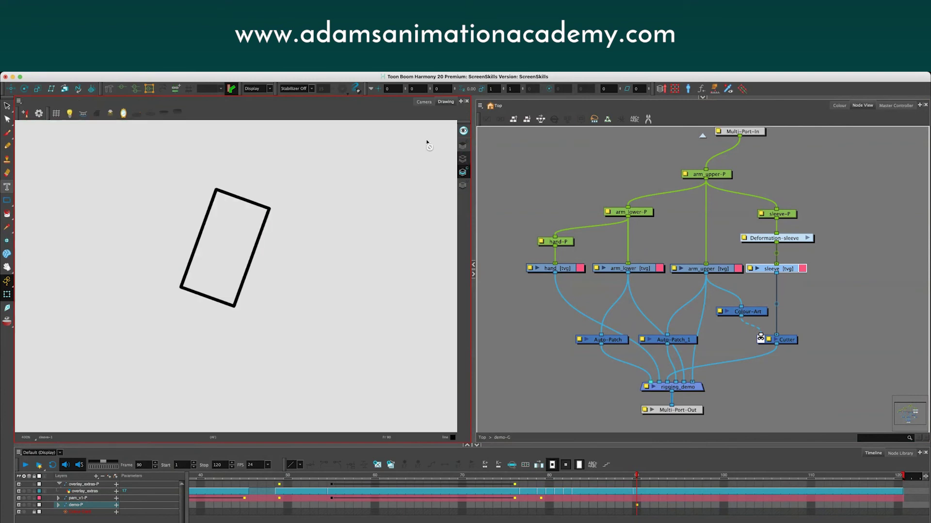
{"action": "left_click", "coordinate": [423, 102]}
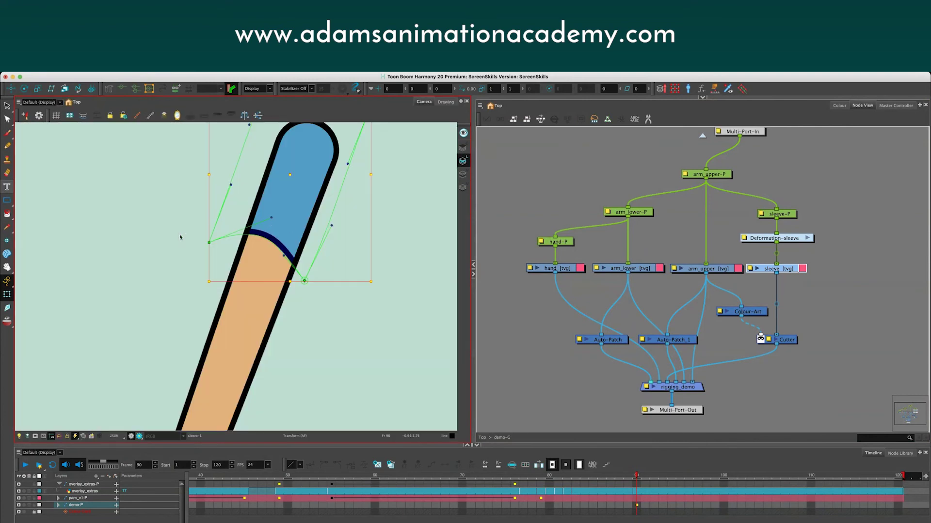
- Hide the deformer controls and rotate the sleeve slightly to adjust the angle of its hem on the arm
{"action": "left_click", "coordinate": [157, 261]}
{"action": "scroll", "coordinate": [157, 261], "scroll_direction": "down", "scroll_amount": 3}
{"action": "scroll", "coordinate": [155, 264], "scroll_direction": "up", "scroll_amount": 1}
{"action": "left_click_drag", "start_coordinate": [158, 278], "coordinate": [174, 270]}
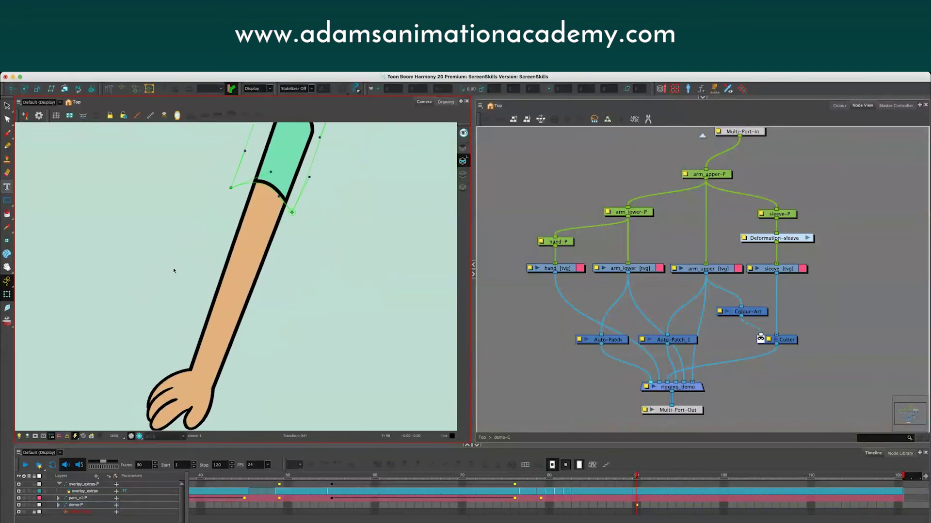
{"action": "scroll", "coordinate": [174, 271], "scroll_direction": "down", "scroll_amount": 3}
{"action": "left_click", "coordinate": [176, 213]}
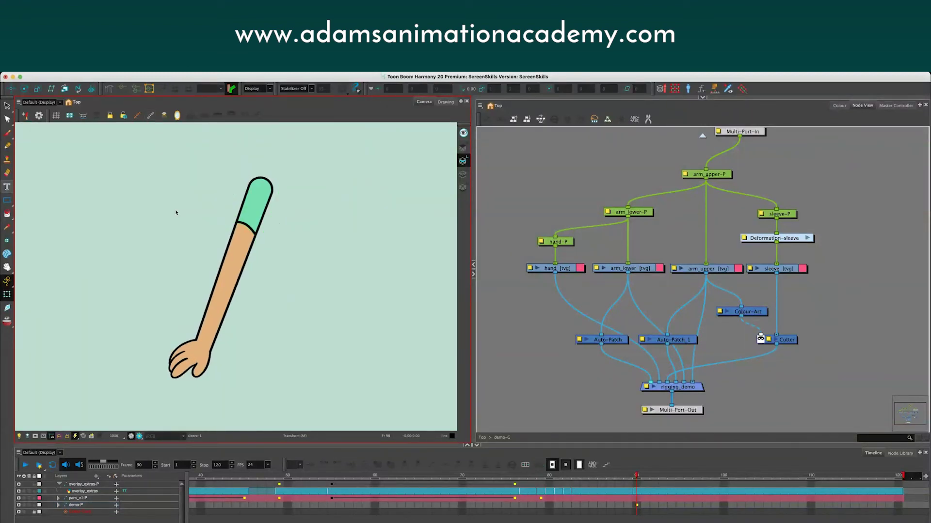
{"action": "left_click", "coordinate": [251, 213]}
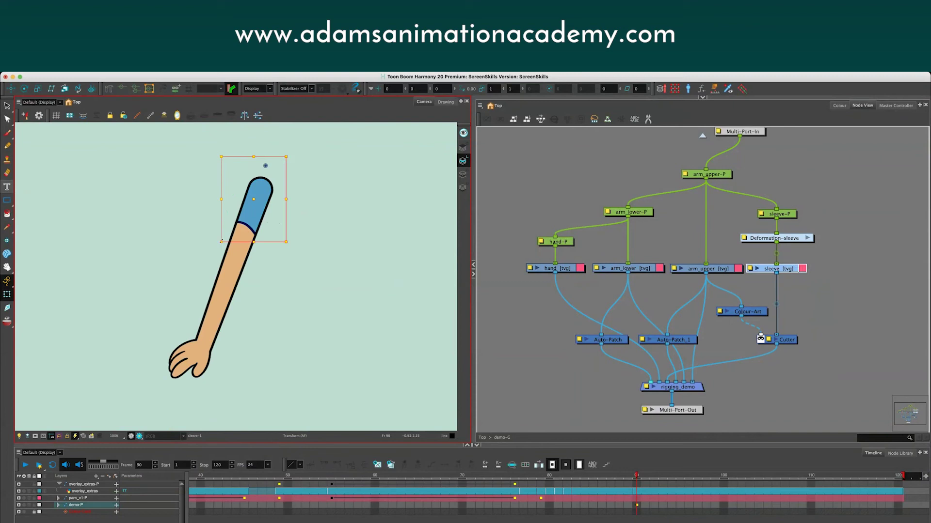
{"action": "left_click_drag", "start_coordinate": [216, 241], "coordinate": [220, 247]}
{"action": "left_click", "coordinate": [152, 266]}
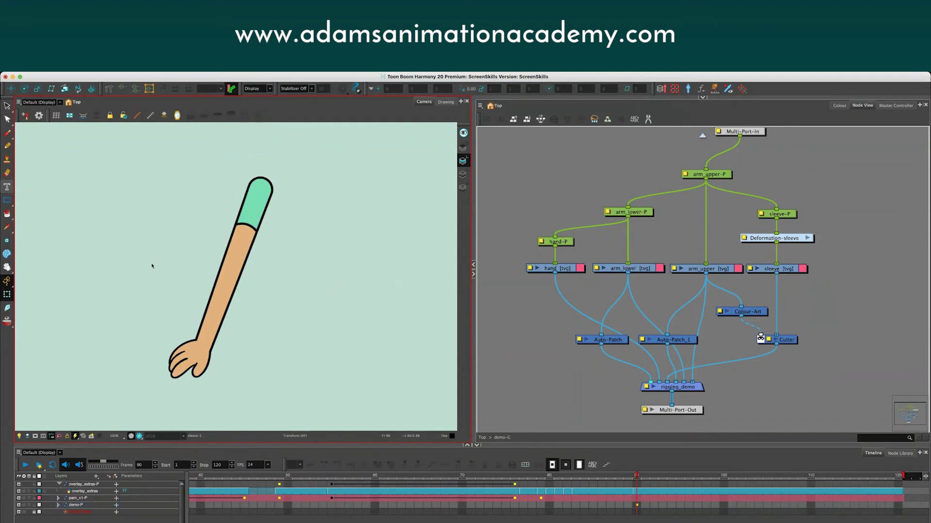
- Rotate the lower arm and hand forward at the elbow to check the sleeve and joints in a bent pose
{"action": "left_click", "coordinate": [210, 312]}
{"action": "left_click_drag", "start_coordinate": [152, 394], "coordinate": [275, 317]}
{"action": "left_click", "coordinate": [193, 252]}
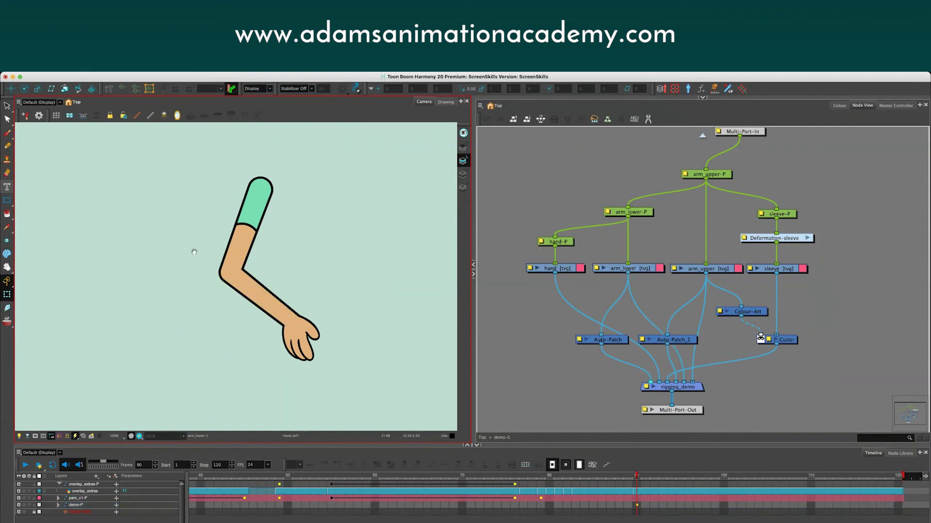
{"action": "left_click_drag", "start_coordinate": [188, 246], "coordinate": [188, 252]}
{"action": "scroll", "coordinate": [234, 266], "scroll_direction": "up", "scroll_amount": 1}
- Leave the demo-G group, open the pam_v1 group at frame 45, and examine the arm nodes of the full character rig
{"action": "left_click", "coordinate": [564, 278]}
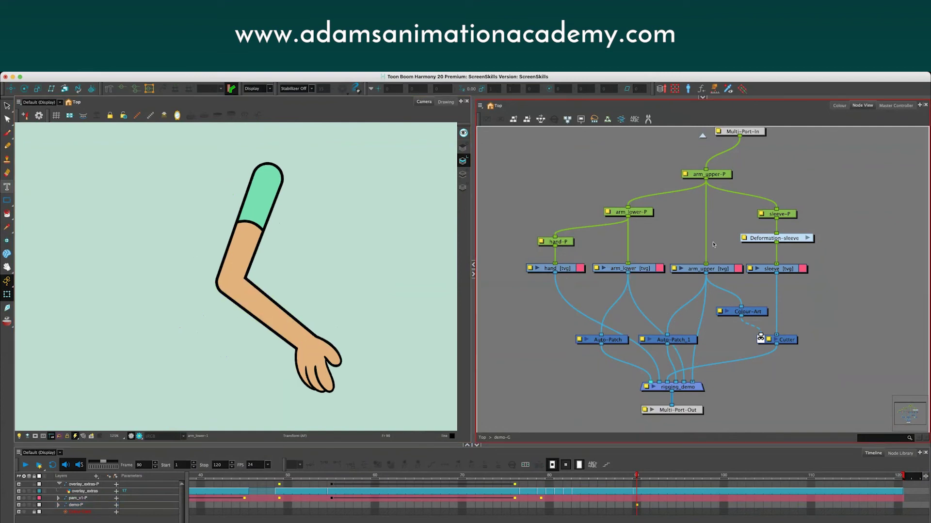
{"action": "left_click", "coordinate": [702, 137]}
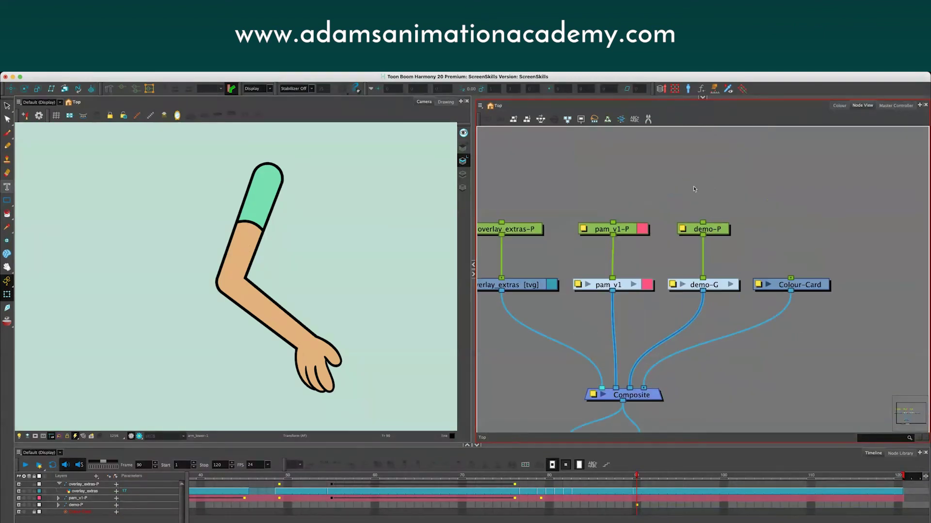
{"action": "left_click", "coordinate": [634, 286]}
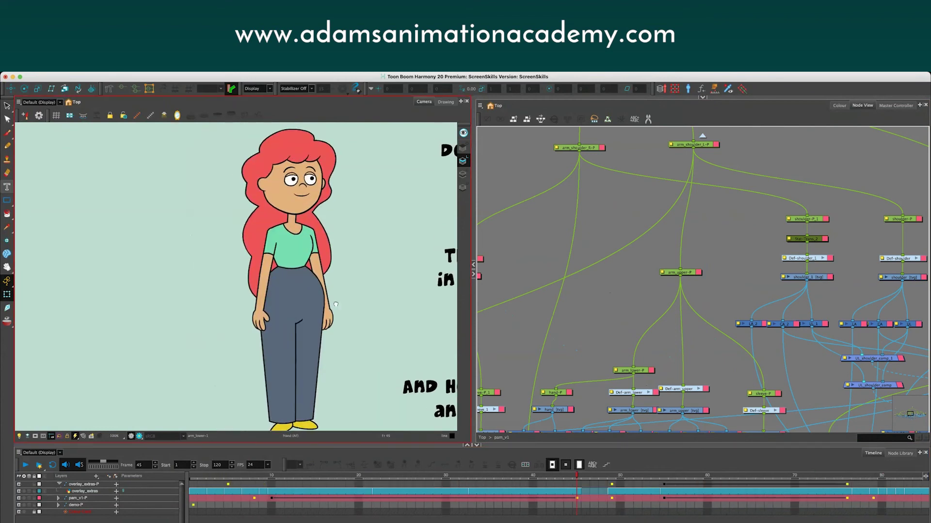
{"action": "left_click_drag", "start_coordinate": [335, 305], "coordinate": [333, 294]}
{"action": "left_click_drag", "start_coordinate": [646, 312], "coordinate": [745, 221]}
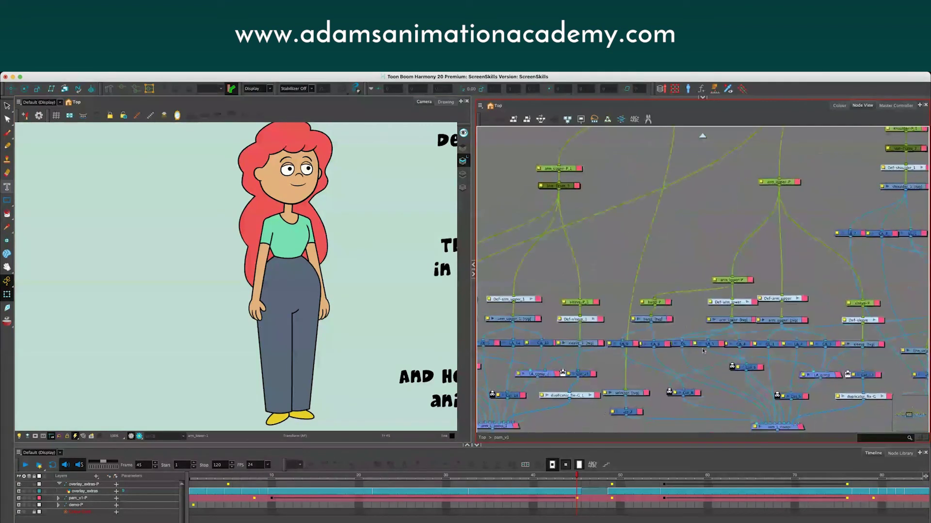
- Examine the full pam_v1 node network, from the head and arm branches to the composites that collect their drawings
{"action": "scroll", "coordinate": [696, 343], "scroll_direction": "down", "scroll_amount": 6}
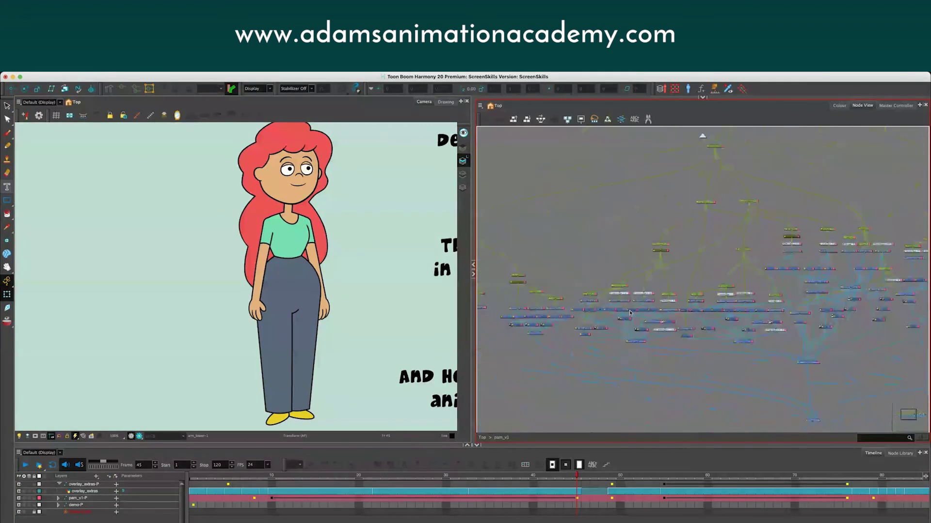
{"action": "scroll", "coordinate": [642, 275], "scroll_direction": "up", "scroll_amount": 6}
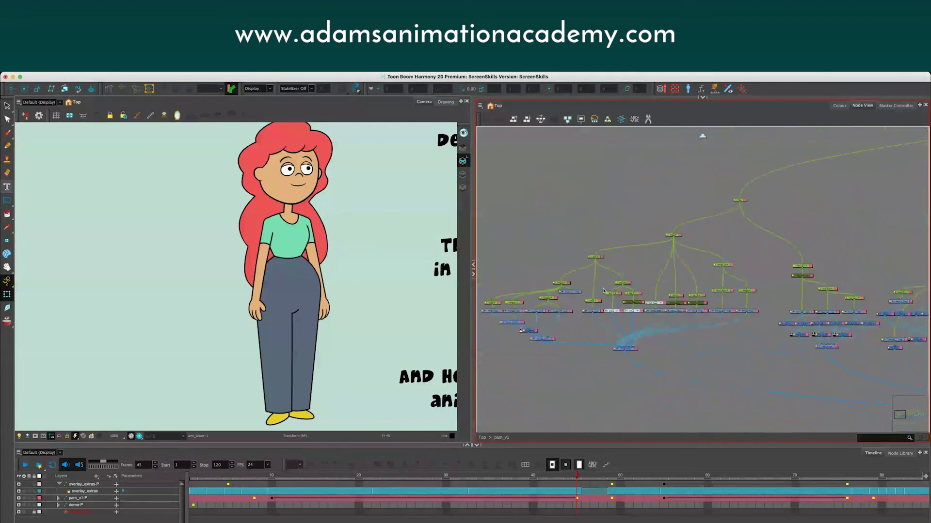
{"action": "scroll", "coordinate": [607, 286], "scroll_direction": "down", "scroll_amount": 3}
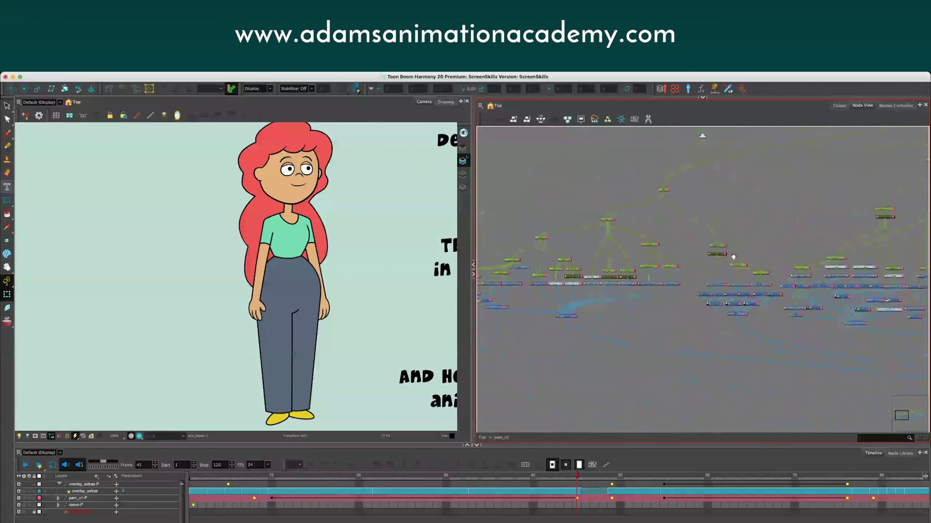
{"action": "scroll", "coordinate": [650, 289], "scroll_direction": "up", "scroll_amount": 3}
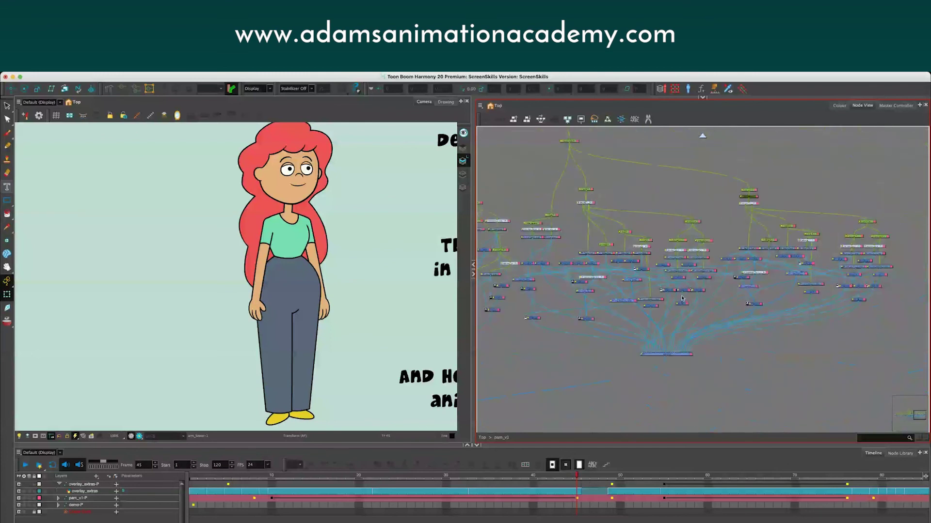
{"action": "left_click_drag", "start_coordinate": [712, 294], "coordinate": [695, 297]}
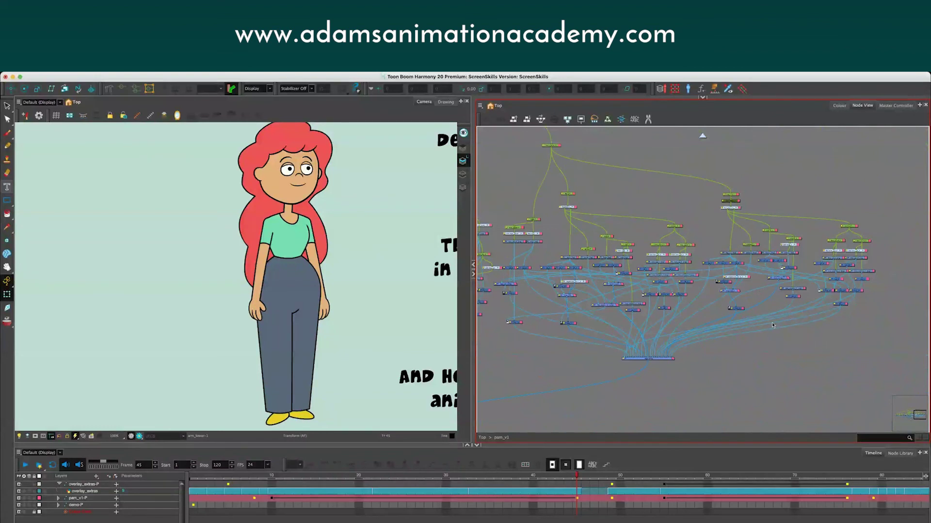
{"action": "scroll", "coordinate": [773, 325], "scroll_direction": "up", "scroll_amount": 5}
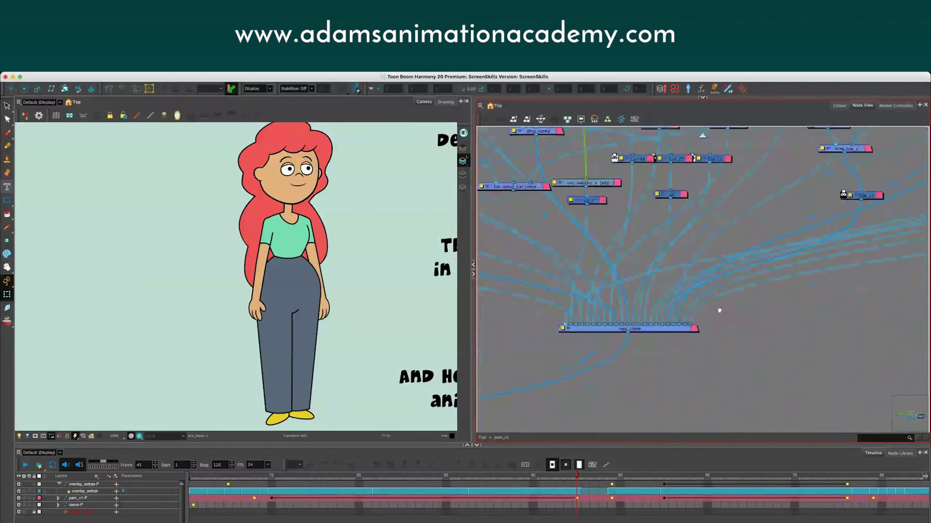
{"action": "scroll", "coordinate": [719, 311], "scroll_direction": "left", "scroll_amount": 3}
{"action": "scroll", "coordinate": [725, 339], "scroll_direction": "down", "scroll_amount": 6}
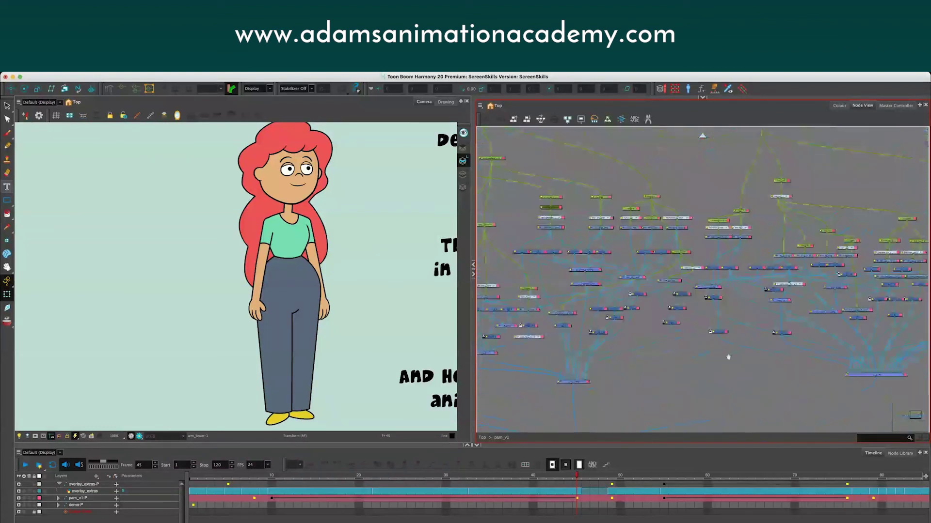
{"action": "scroll", "coordinate": [694, 143], "scroll_direction": "up", "scroll_amount": 2}
{"action": "left_click_drag", "start_coordinate": [673, 197], "coordinate": [686, 214]}
- Leave the pam_v1 group and point out its group node and the pam_v1-P peg in the top-level network
{"action": "key", "text": "shift+e"}
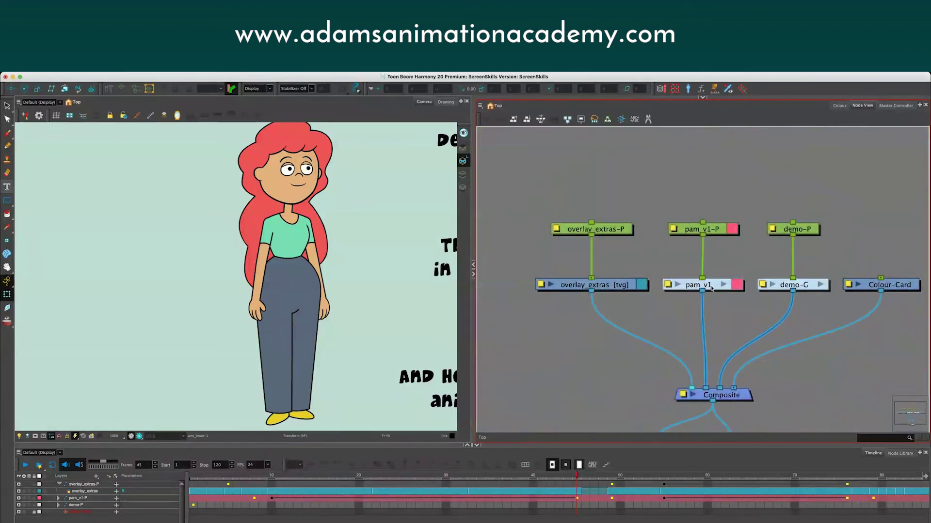
{"action": "left_click", "coordinate": [709, 286]}
{"action": "left_click", "coordinate": [698, 228]}
{"action": "left_click", "coordinate": [680, 257]}
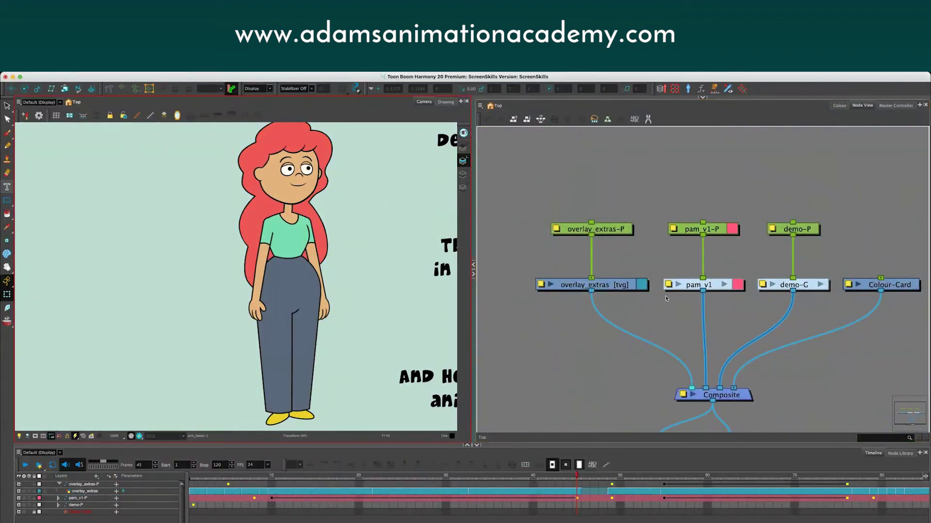
- Open the demo-G group and go to frame 90 to view the bent demo arm up close
{"action": "left_click", "coordinate": [817, 287]}
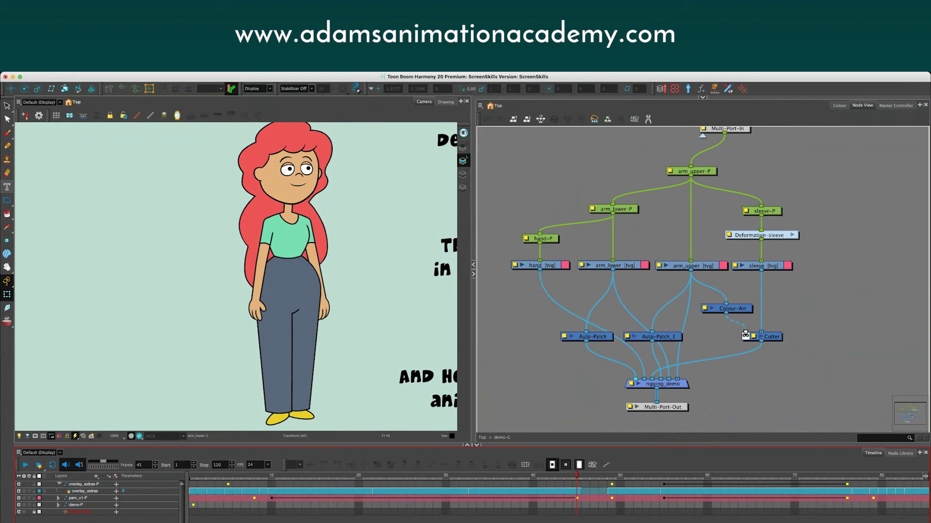
{"action": "scroll", "coordinate": [558, 495], "scroll_direction": "right", "scroll_amount": 5}
{"action": "left_click", "coordinate": [643, 479]}
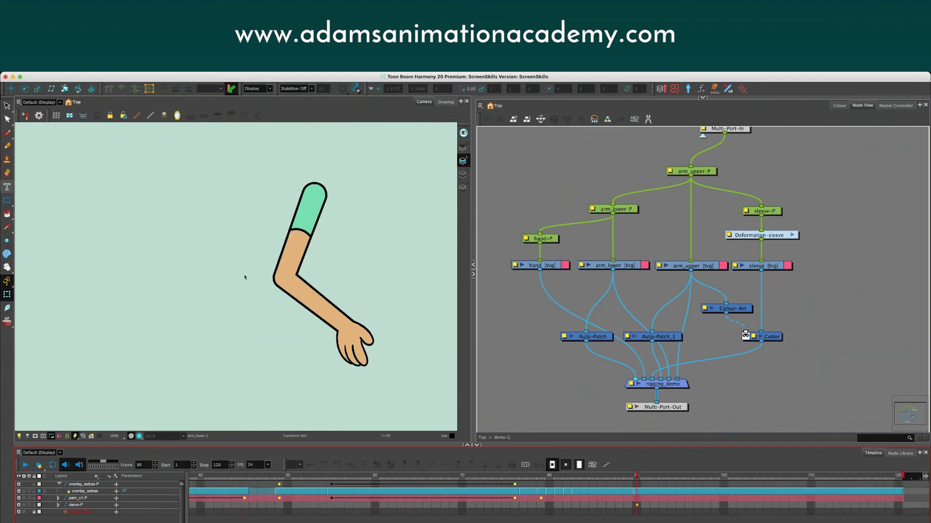
{"action": "left_click", "coordinate": [199, 267]}
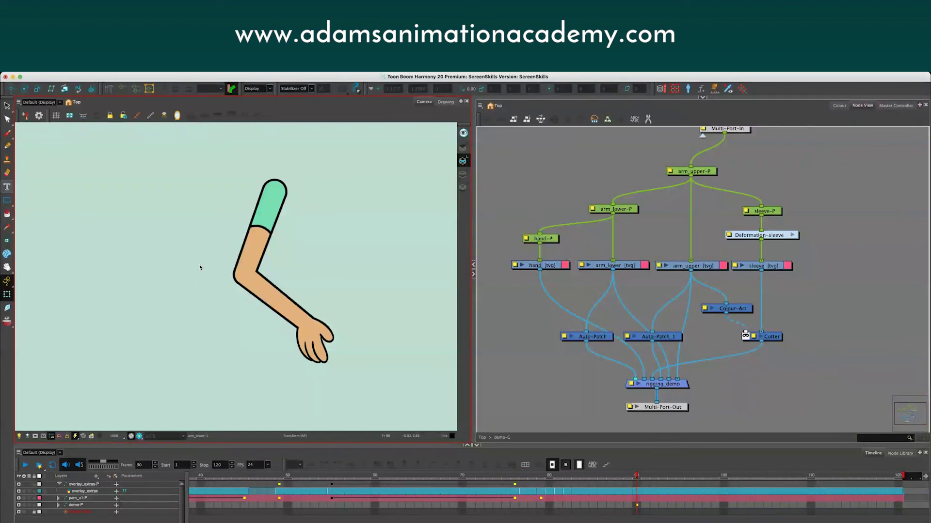
{"action": "left_click_drag", "start_coordinate": [199, 267], "coordinate": [160, 266]}
{"action": "key", "text": "2"}
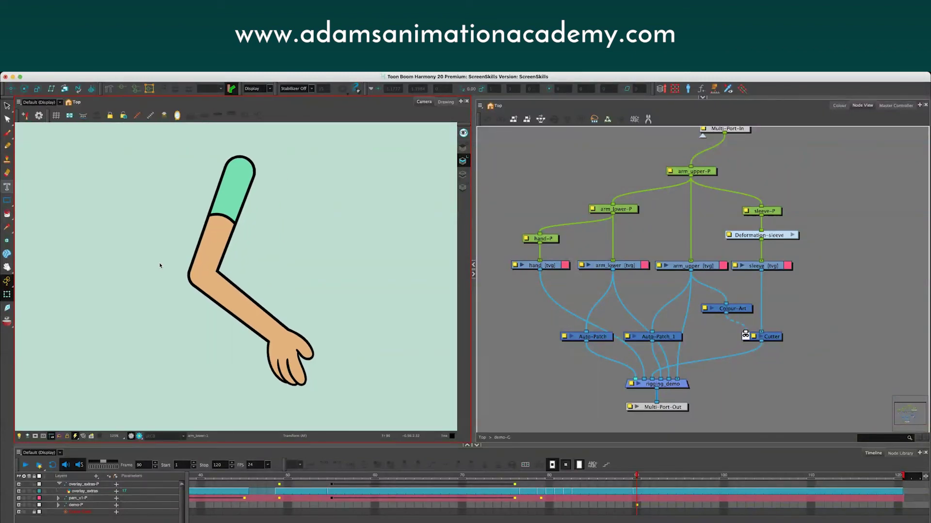